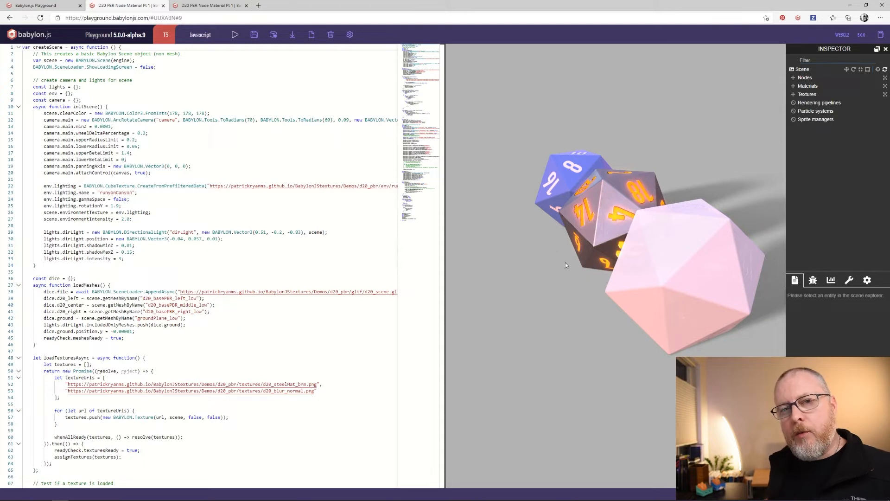
mouse_move(615, 288)
mouse_down()
mouse_move(596, 286)
mouse_move(609, 280)
mouse_move(608, 288)
mouse_up()
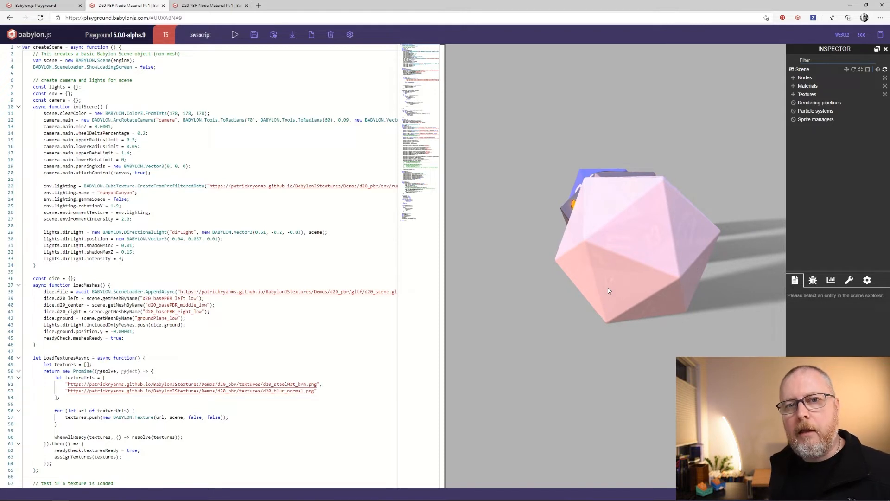
mouse_move(607, 290)
mouse_down()
mouse_move(591, 302)
mouse_move(602, 292)
mouse_up()
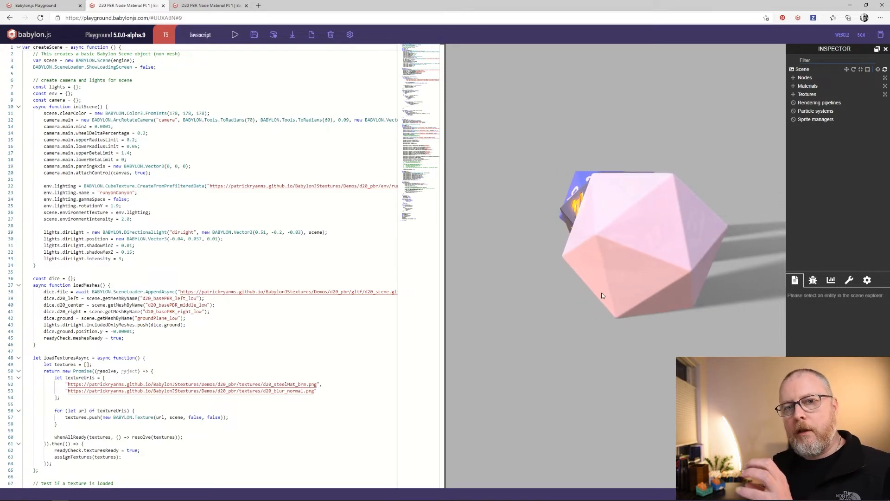
drag(602, 293, 634, 293)
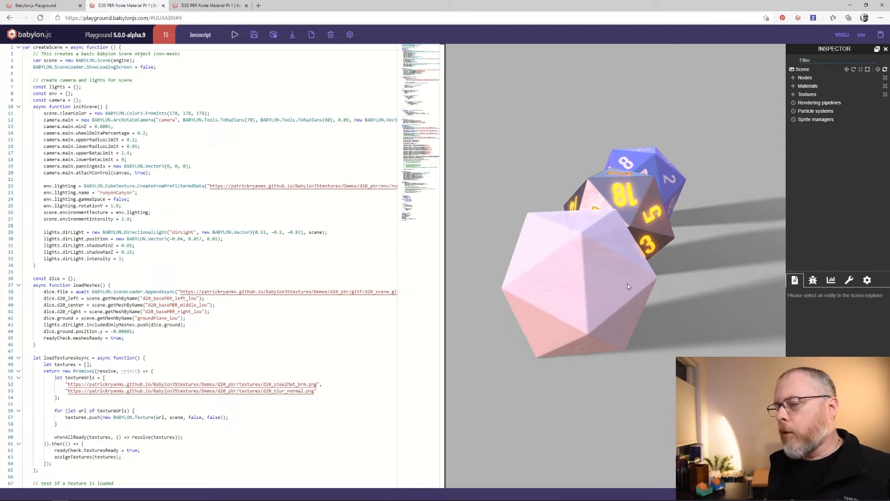
drag(593, 281, 605, 274)
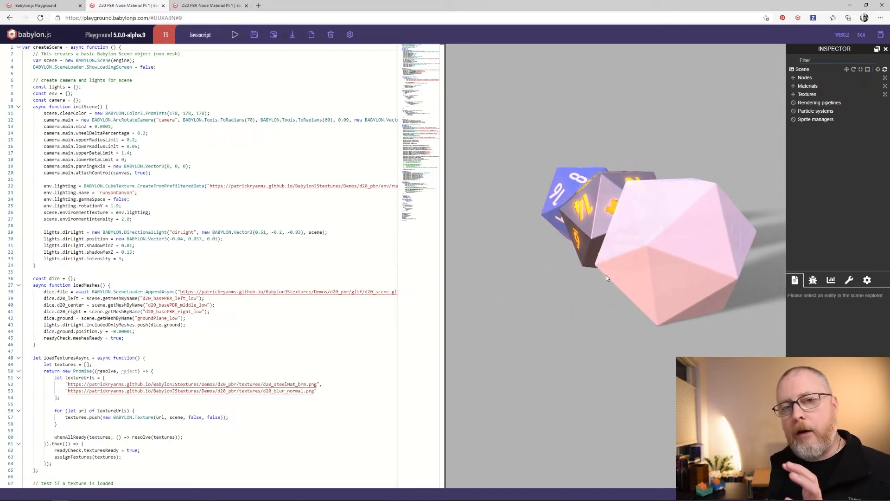
Open the d20RightNodeMat material in the Node Material Editor and move and enlarge the editor window over the code area
click(791, 86)
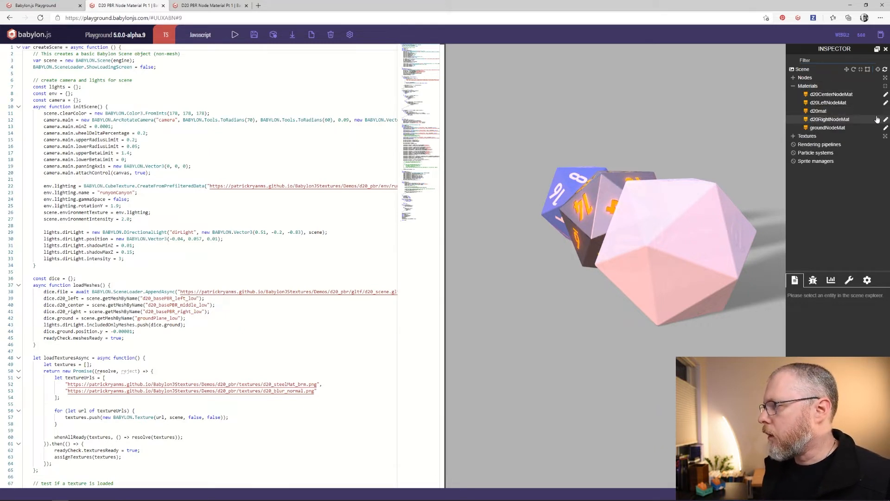
click(885, 120)
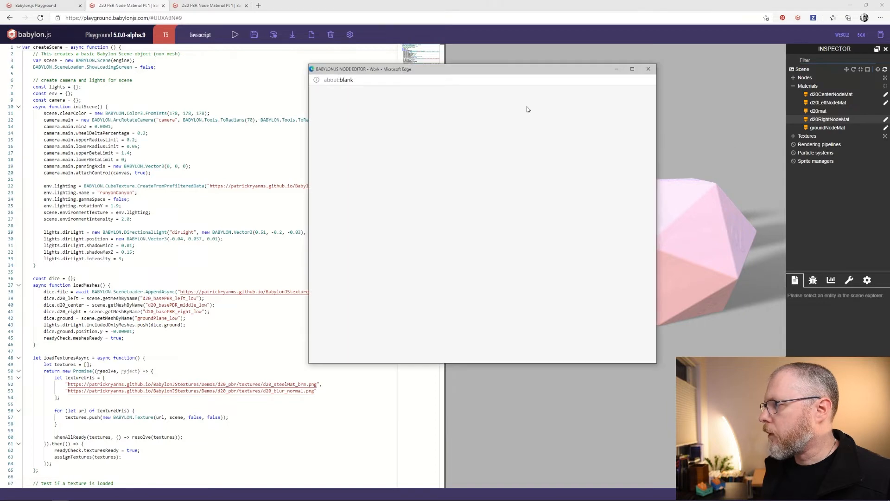
mouse_move(498, 65)
mouse_down()
mouse_move(165, 41)
mouse_move(175, 20)
mouse_move(190, 20)
mouse_up()
drag(354, 313, 620, 483)
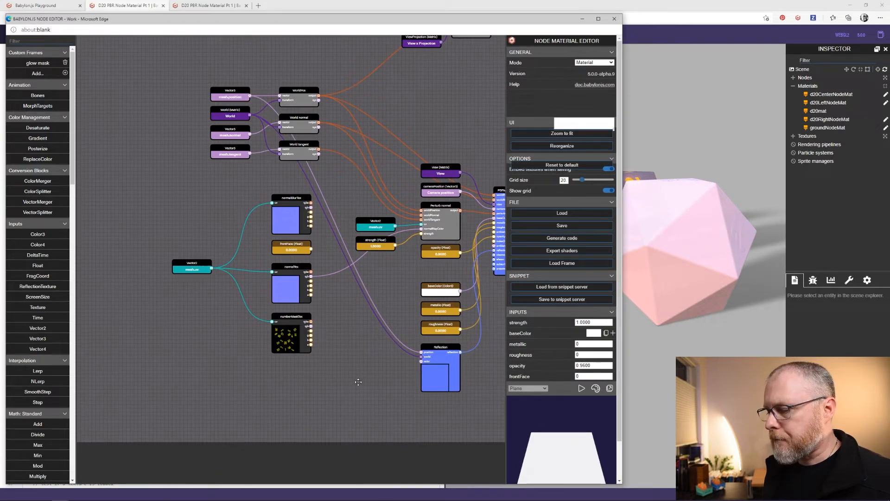
Preview numberMaskTex's r and g channels through FragmentOutput's rgb input and restore the PBRMetallicRoughness lighting connection to that input
drag(359, 383, 296, 367)
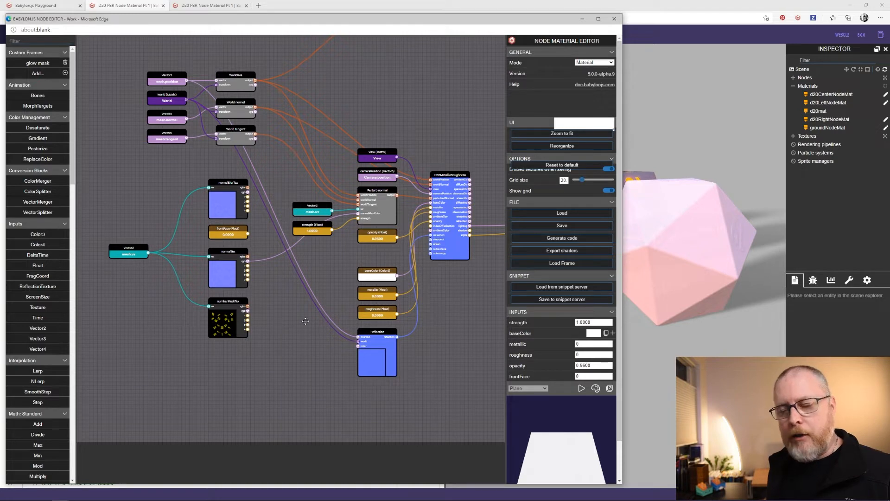
drag(318, 333, 200, 324)
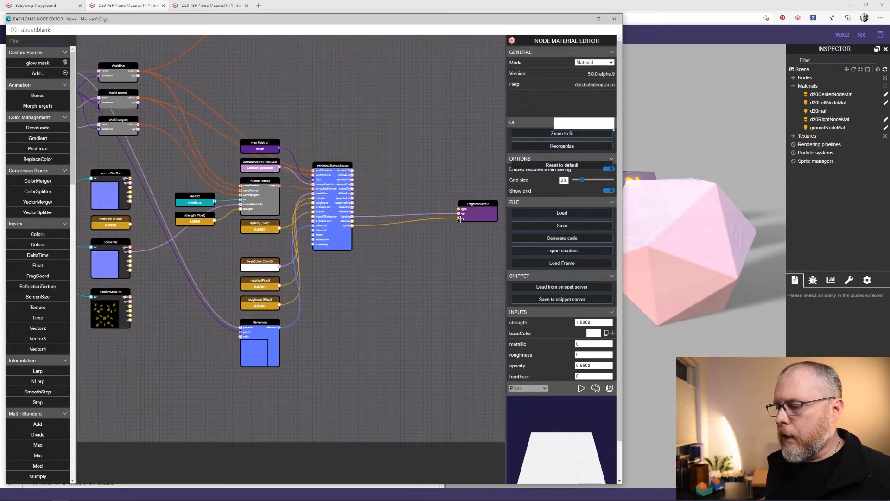
click(468, 215)
drag(473, 205, 394, 284)
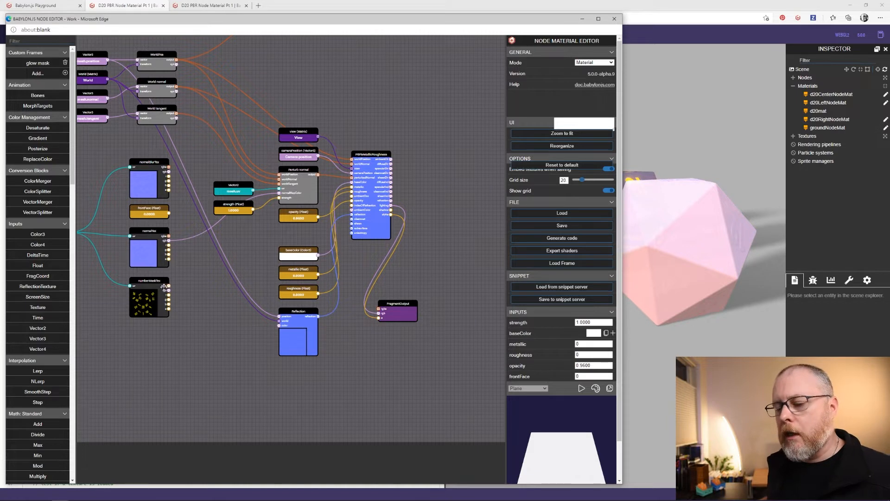
drag(169, 294, 379, 313)
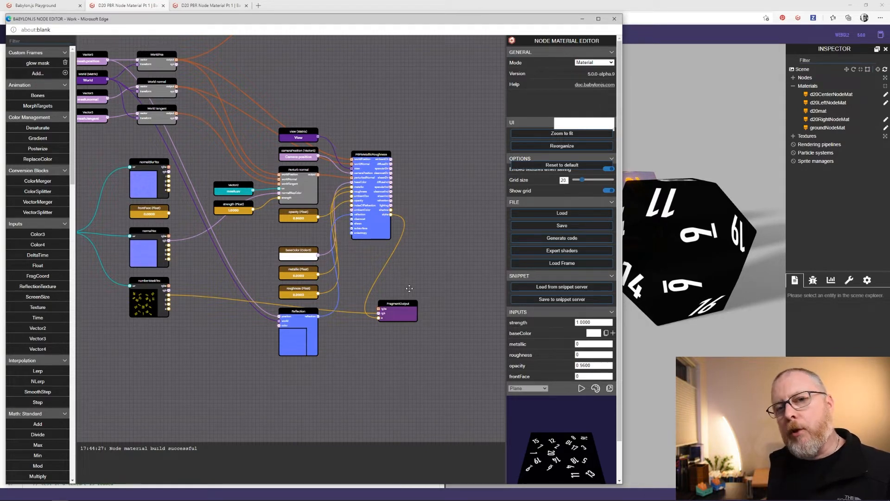
drag(168, 299, 379, 313)
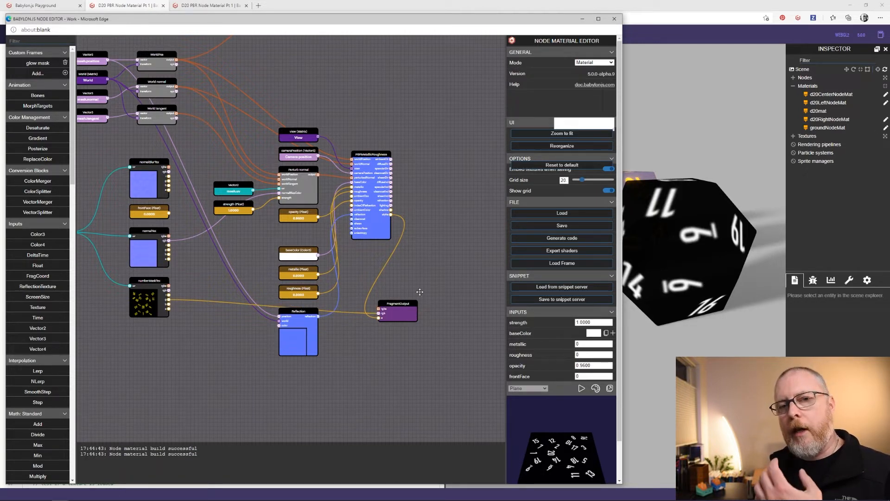
drag(393, 309, 466, 210)
drag(392, 204, 467, 205)
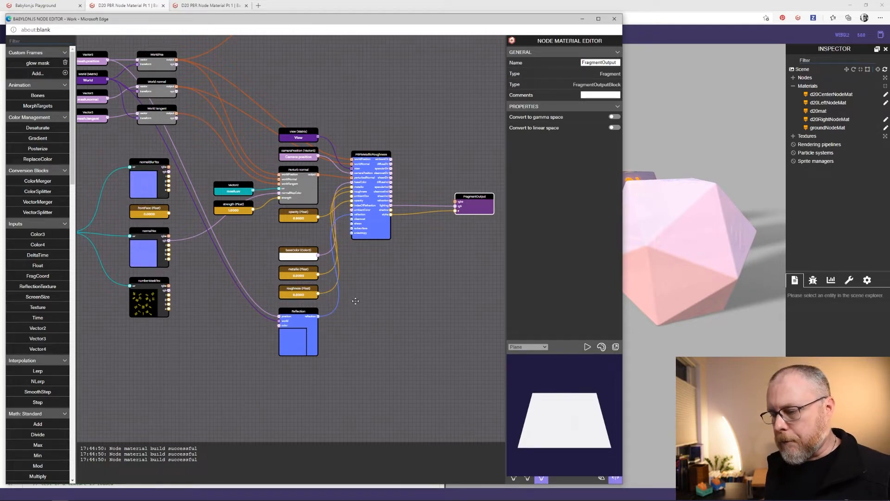
Move the baseColor block away from the PBR inputs towards the texture blocks and duplicate it, placing the copy directly below the original
drag(353, 290, 385, 313)
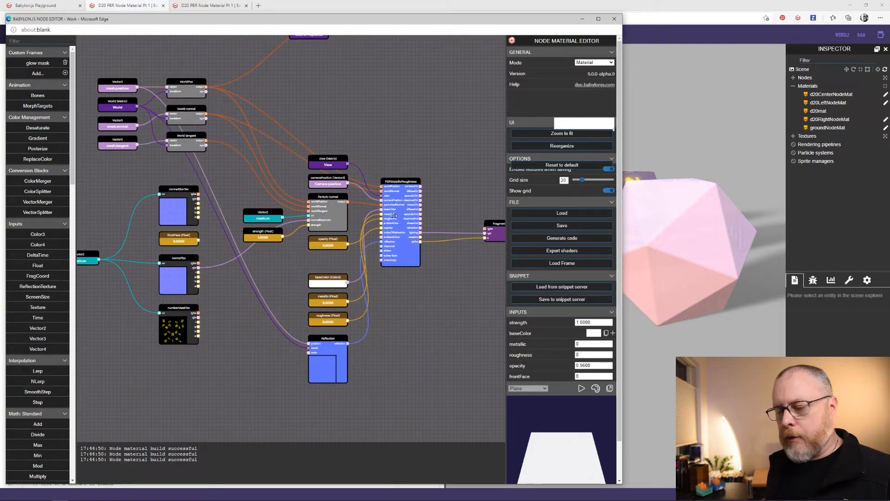
drag(327, 259, 323, 237)
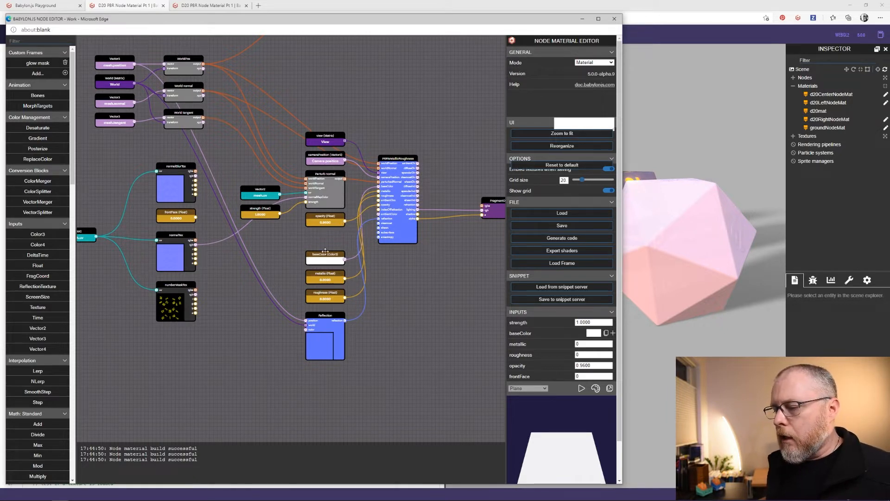
drag(328, 256, 258, 230)
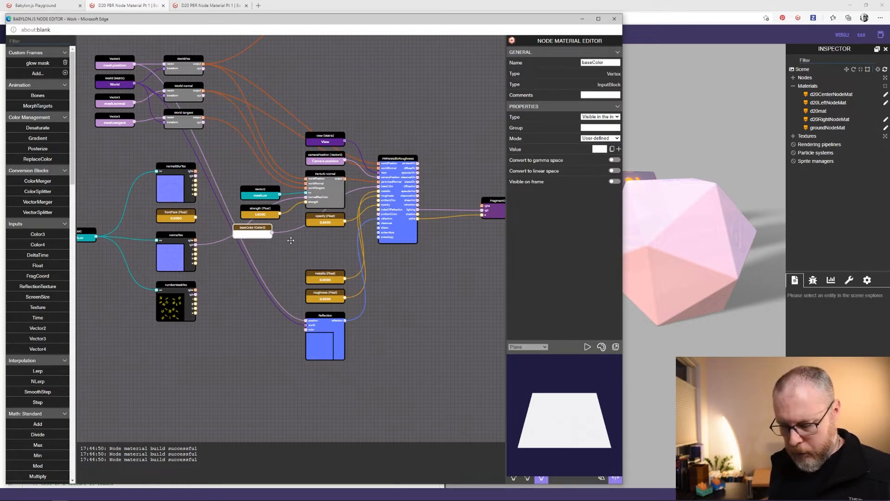
key(ctrl+c)
key(ctrl+v)
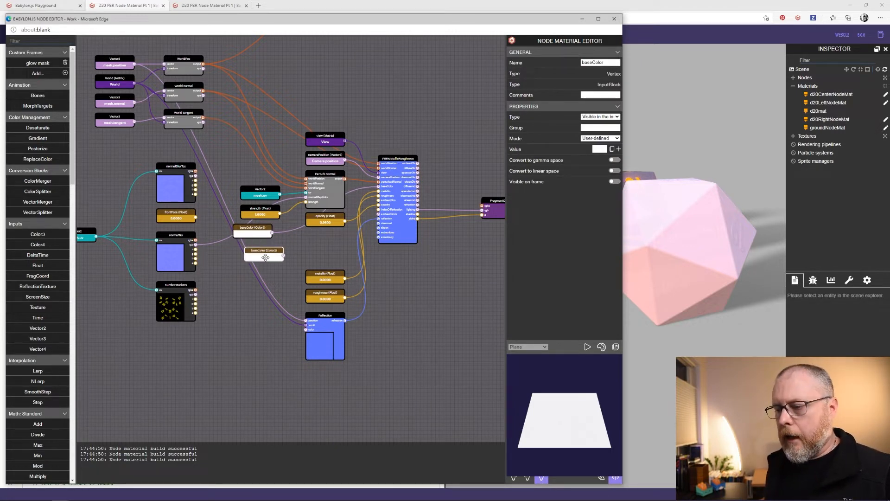
drag(256, 232, 235, 250)
Set the original baseColor block's colour to dark grey 3B3B3B
click(235, 229)
click(599, 149)
click(482, 188)
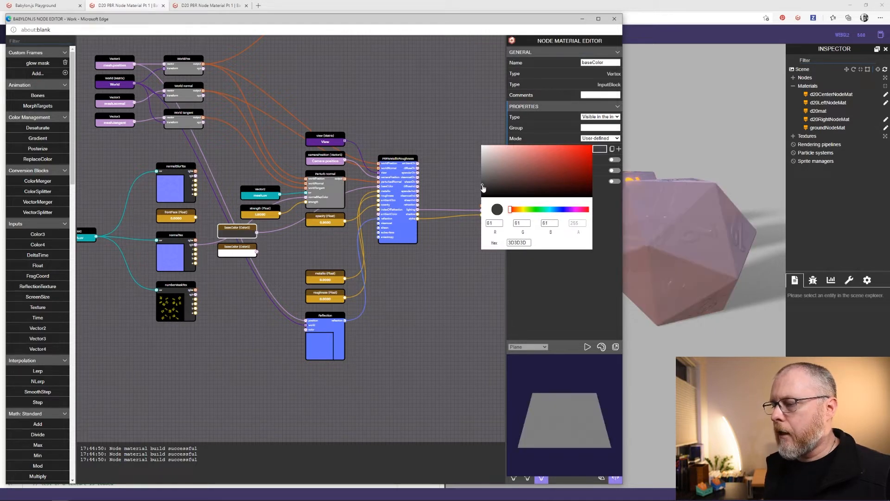
drag(482, 187, 481, 188)
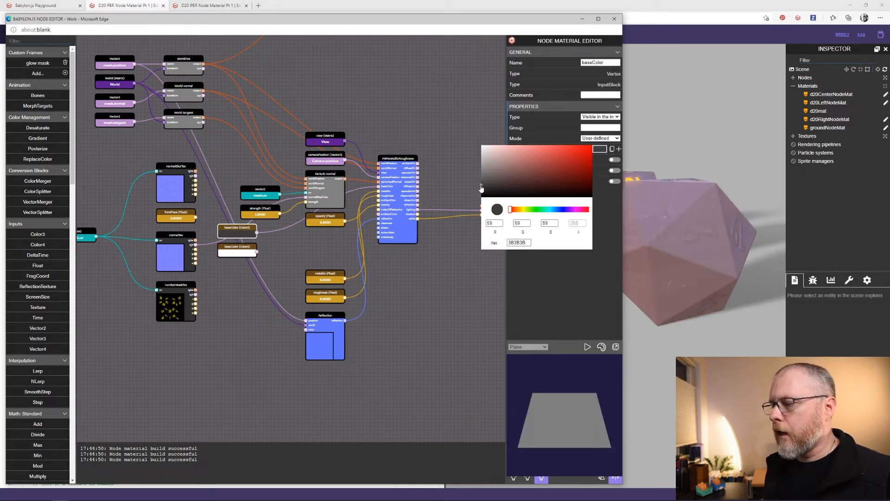
click(459, 141)
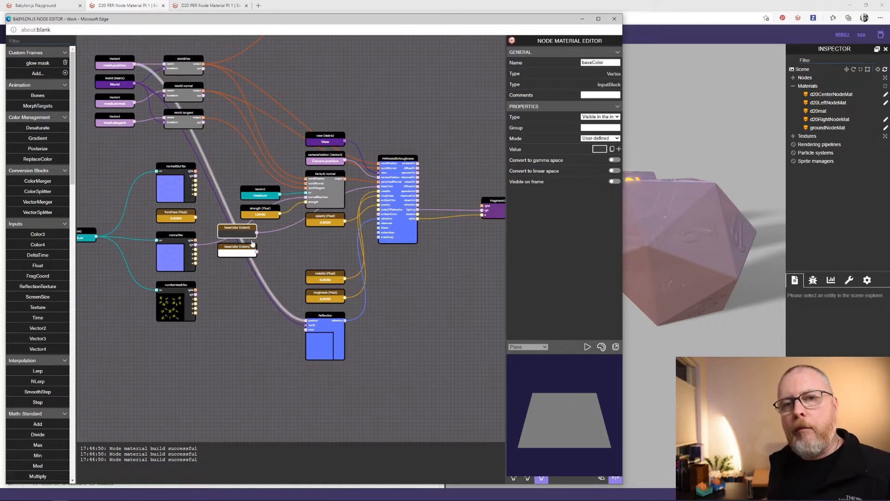
Rename the duplicated colour block numbersColor and set its colour to the muted gold 9E8E39
click(242, 252)
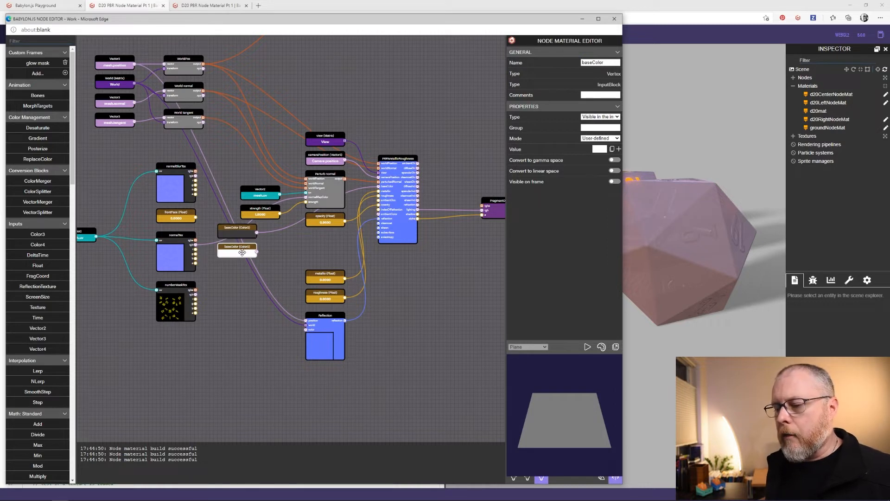
double_click(607, 62)
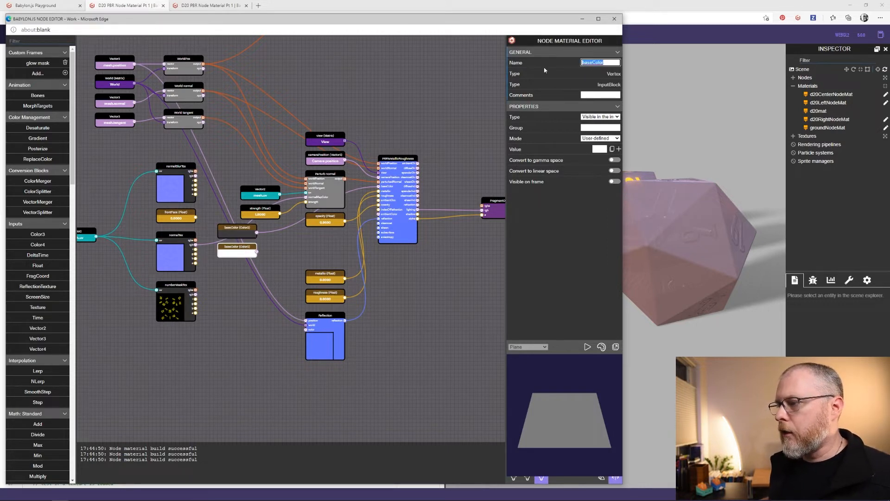
text(number)
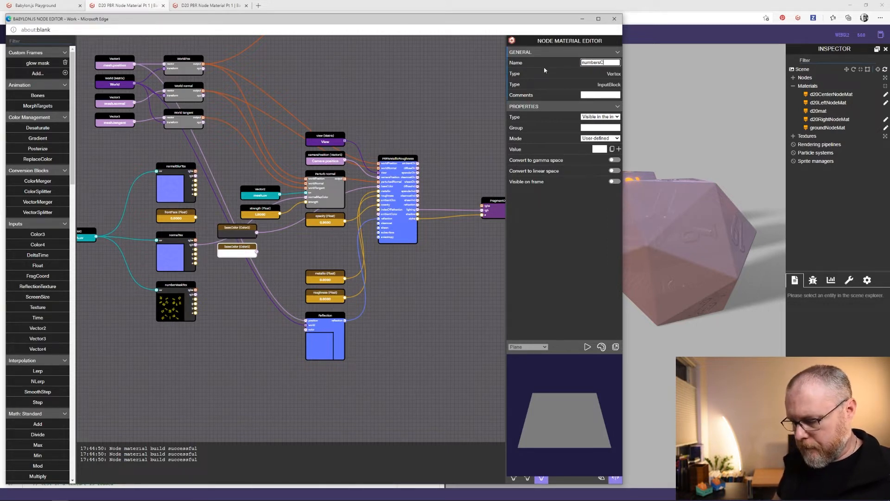
key(Return)
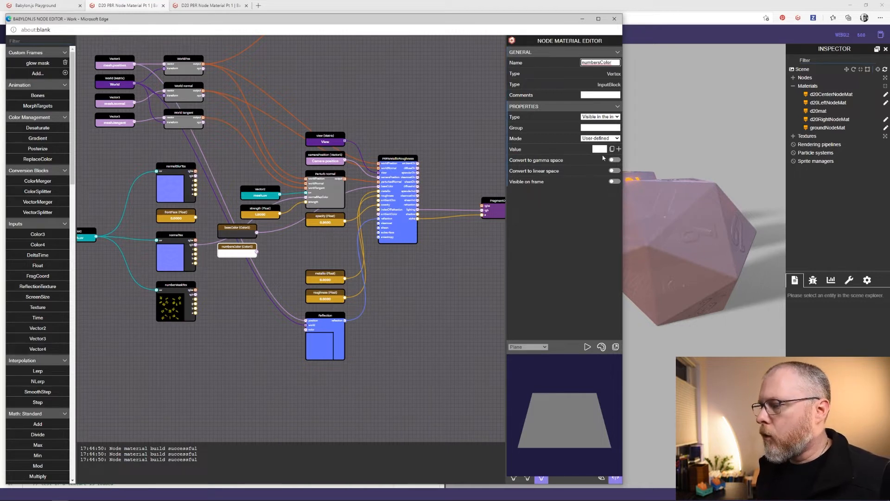
click(604, 149)
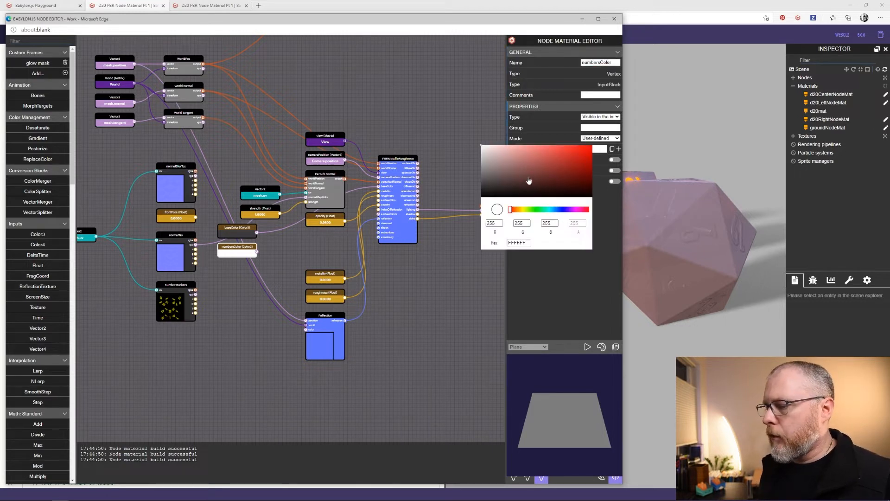
click(521, 210)
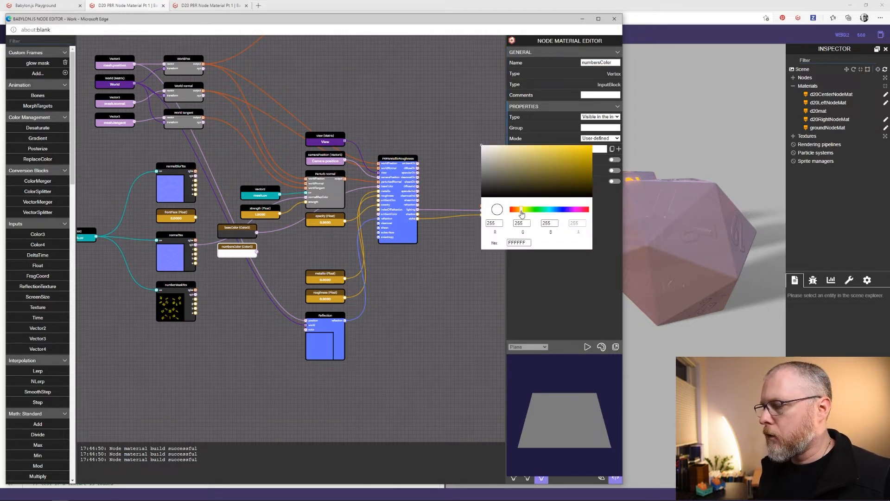
click(553, 168)
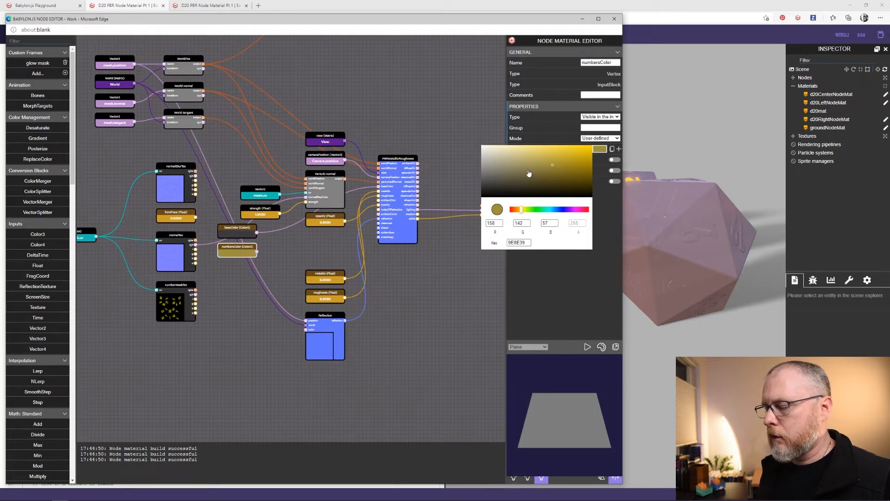
click(407, 224)
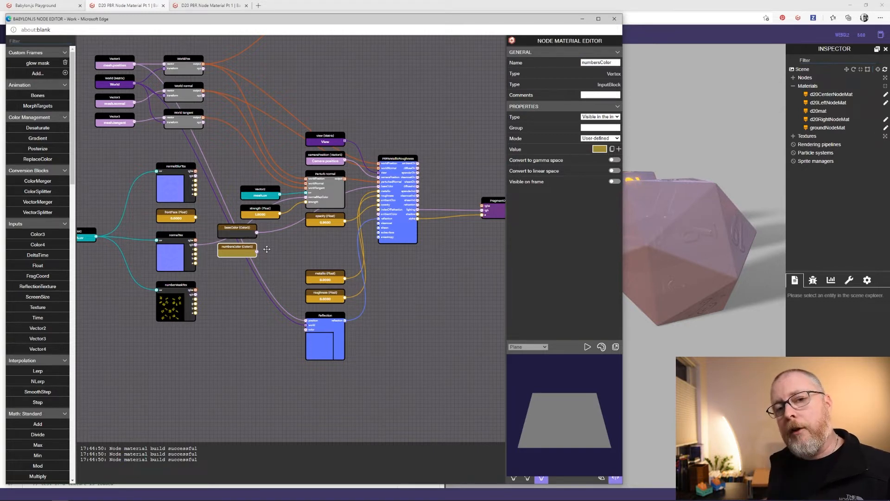
Add a Lerp with baseColor as left, numbersColor as right and numberMaskTex's r channel as gradient, feeding PBRMetallicRoughness's baseColor input
scroll(39, 262, down, 3)
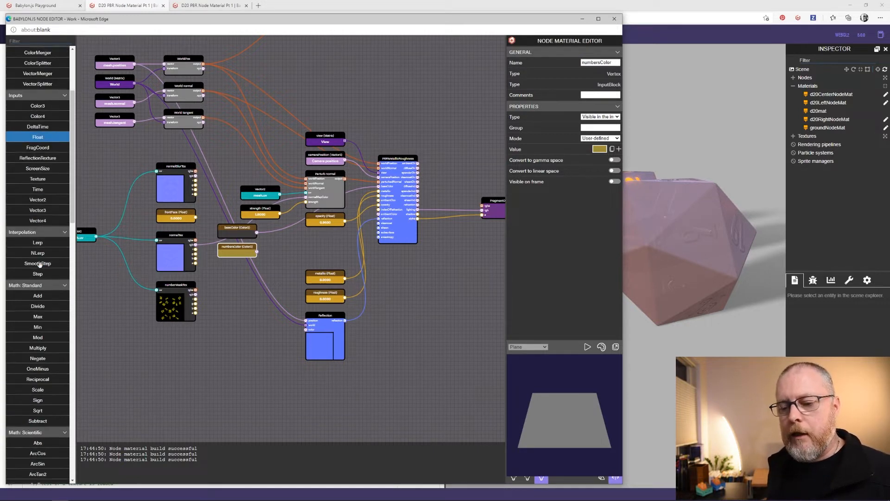
drag(40, 241, 294, 243)
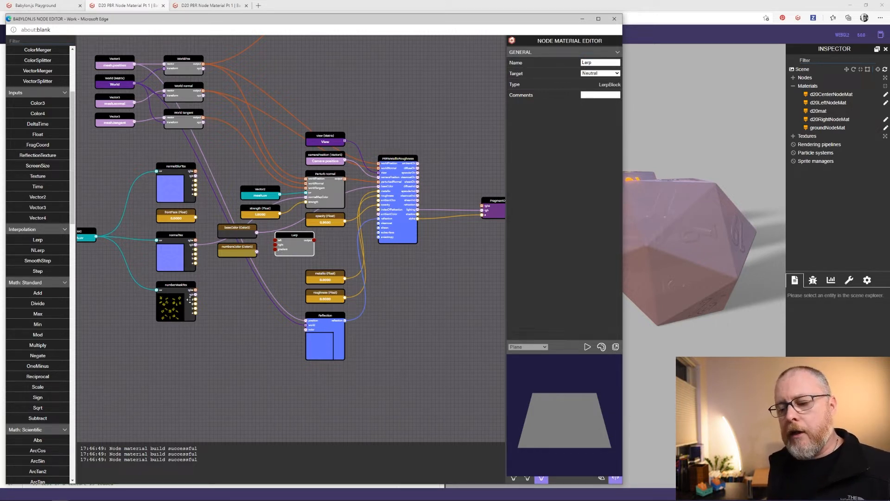
drag(196, 299, 276, 249)
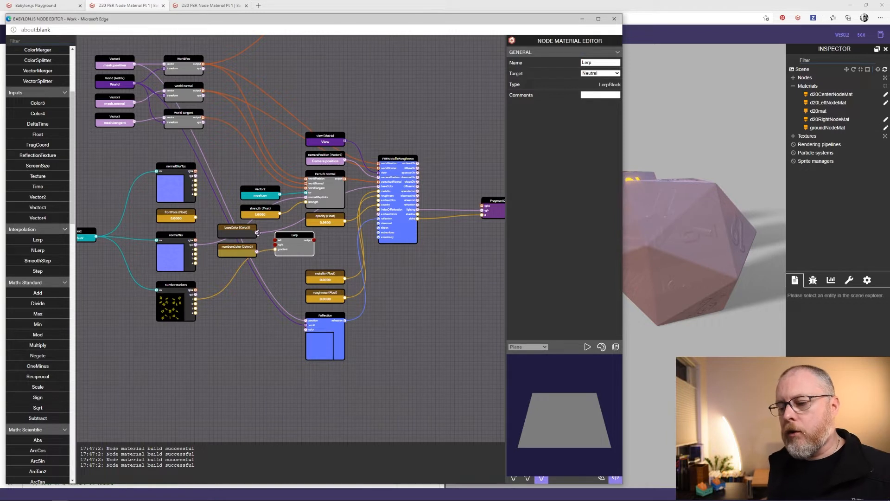
drag(258, 232, 378, 187)
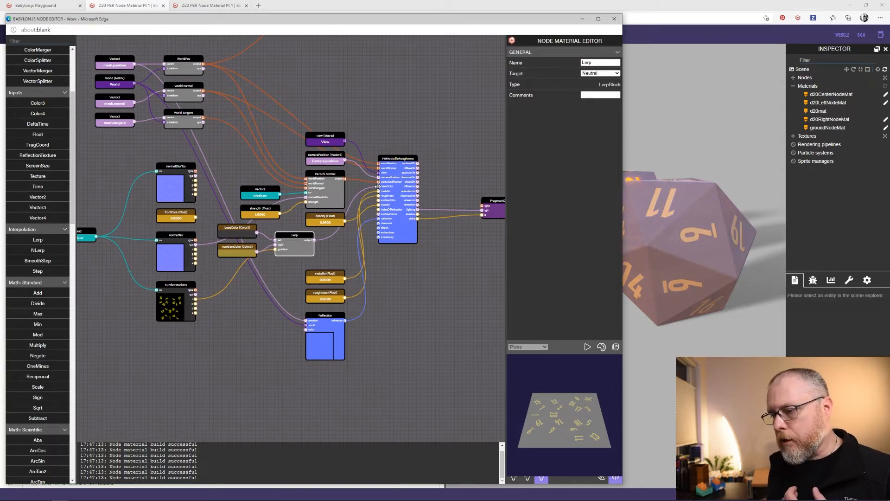
drag(292, 249, 281, 245)
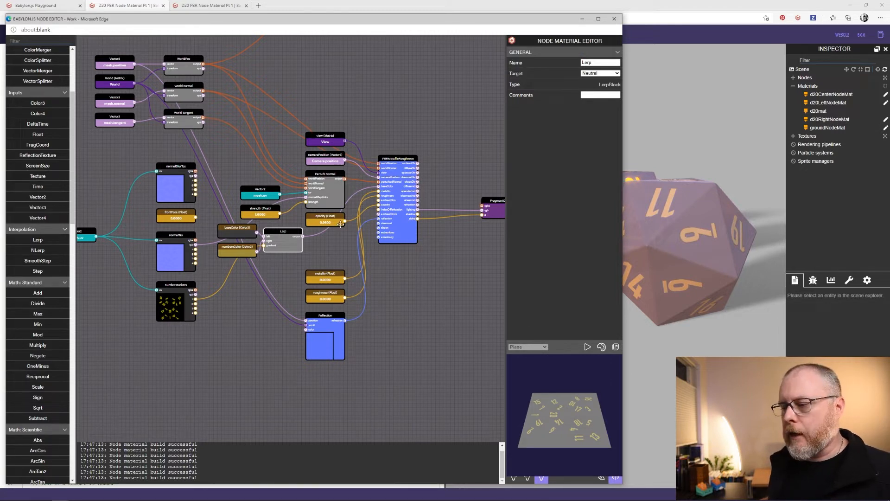
Create a Float block connected to PBRMetallicRoughness's indexOfRefraction input and set its value to 1.47
drag(370, 219, 335, 248)
click(598, 181)
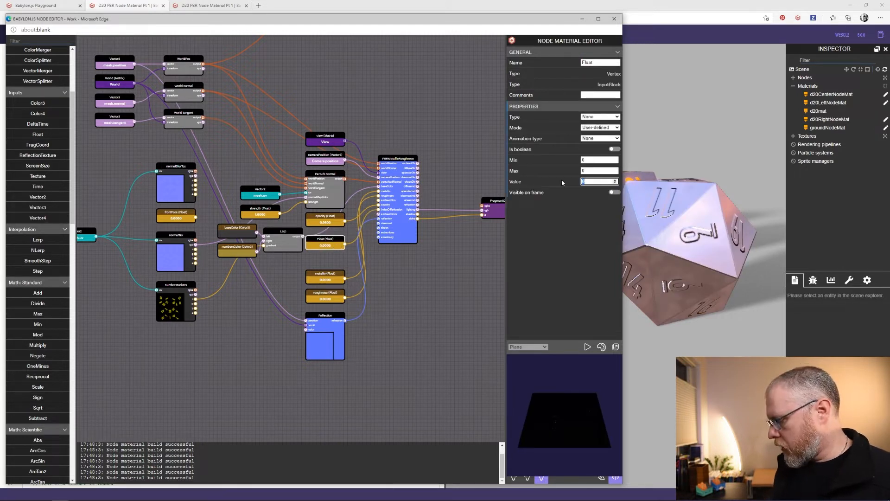
text(1.47)
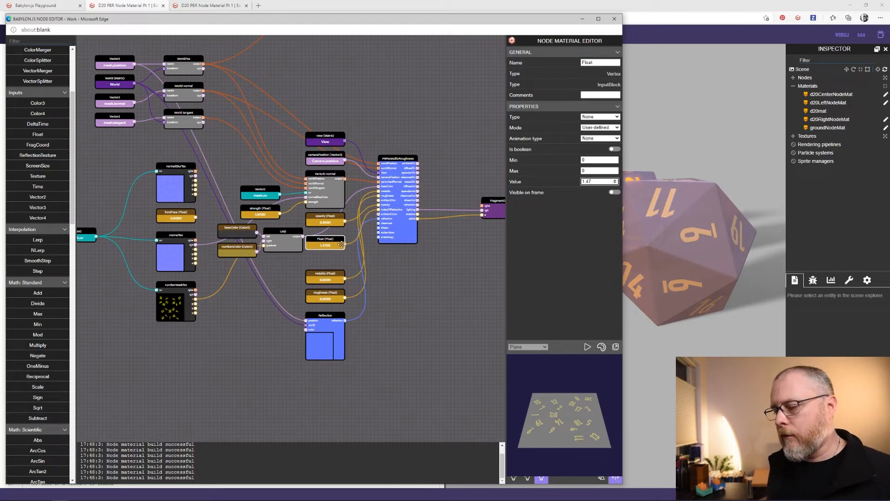
Change the index-of-refraction Float block's type to Constant
click(604, 117)
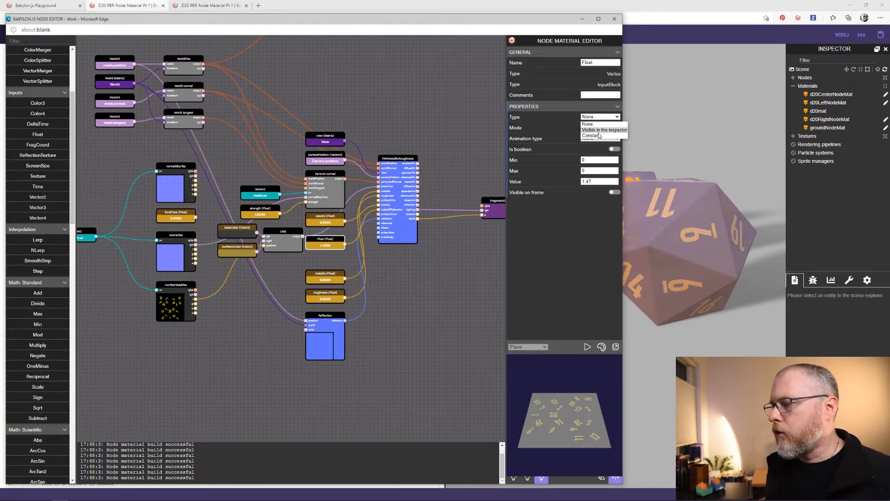
click(593, 135)
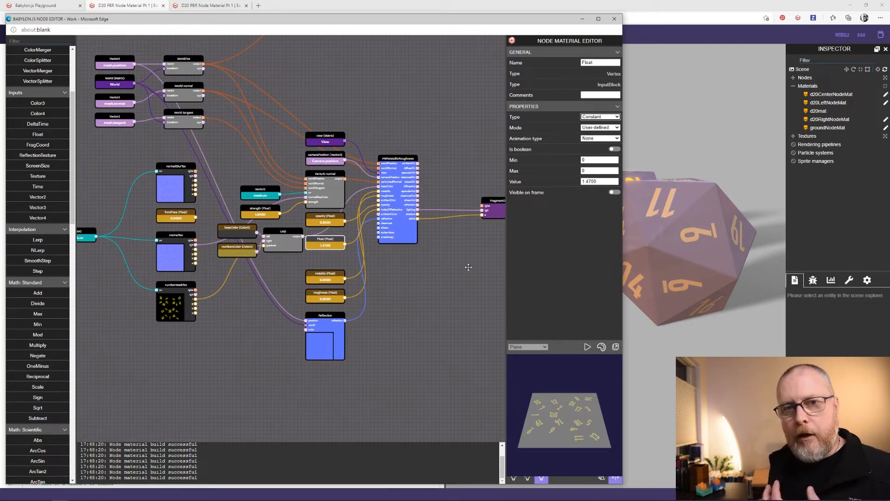
Add a SubSurface block below the Reflection block and connect it to PBRMetallicRoughness's subsurface input
drag(419, 321, 421, 264)
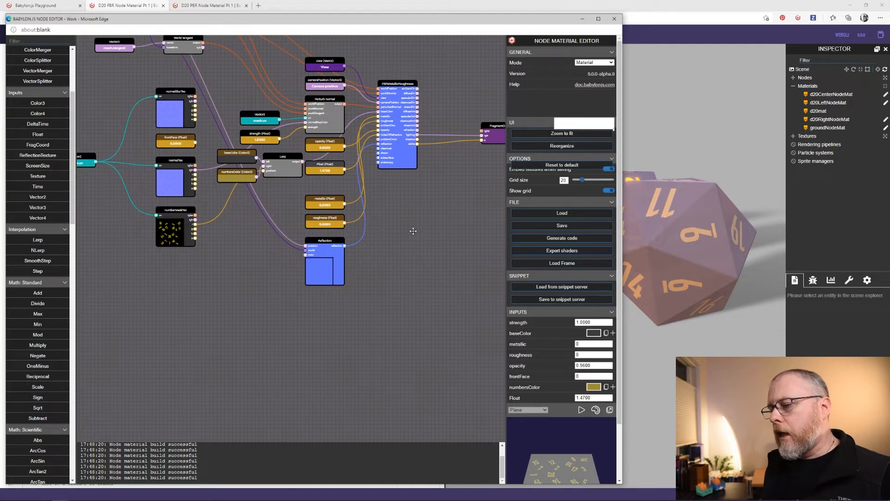
scroll(36, 325, down, 10)
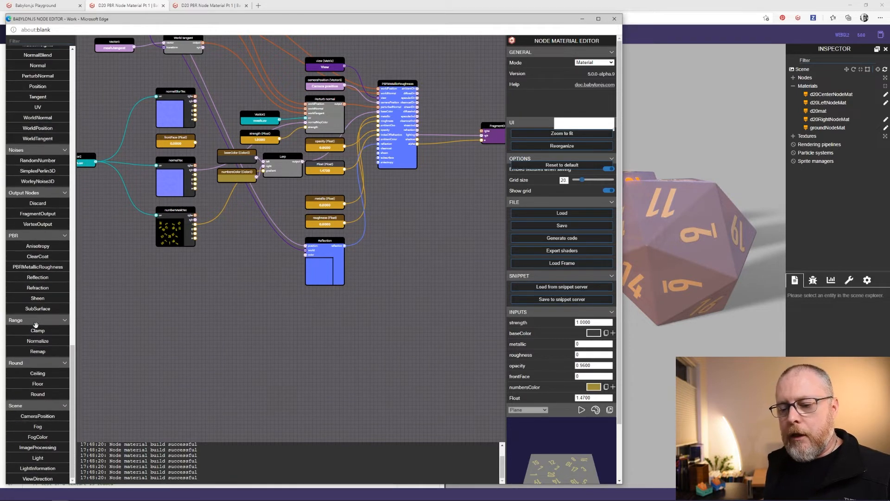
drag(36, 309, 325, 298)
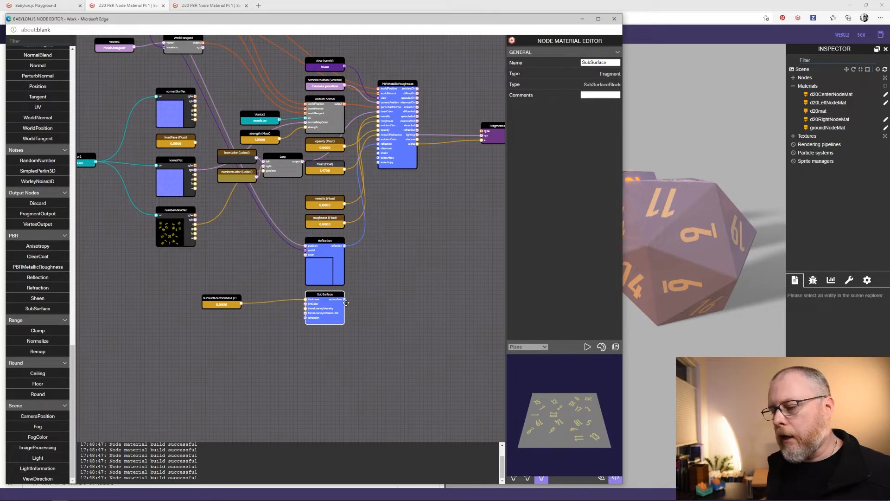
drag(344, 299, 378, 158)
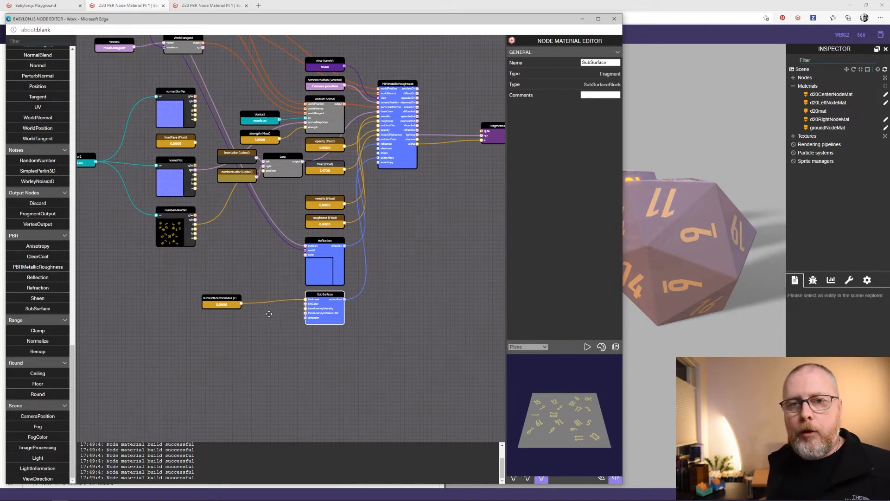
Set the SubSurface thickness block's value to 3 and place it just beside the SubSurface block
drag(229, 303, 260, 290)
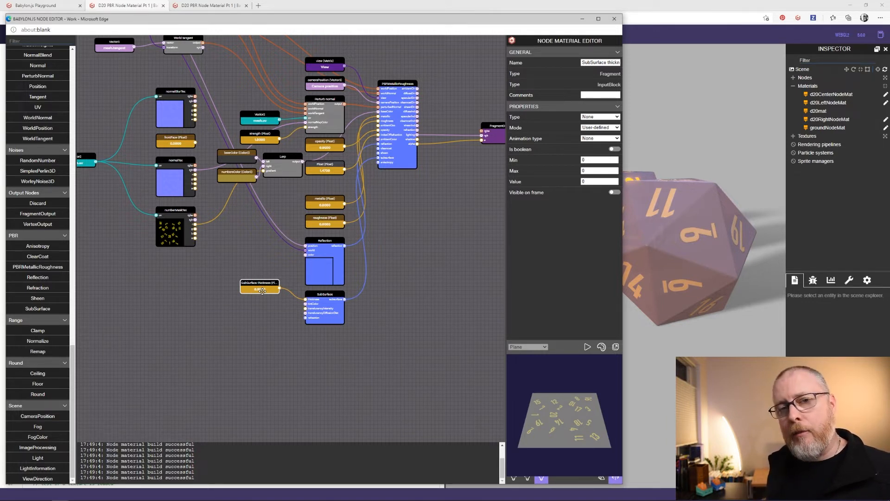
drag(261, 291, 262, 287)
double_click(598, 181)
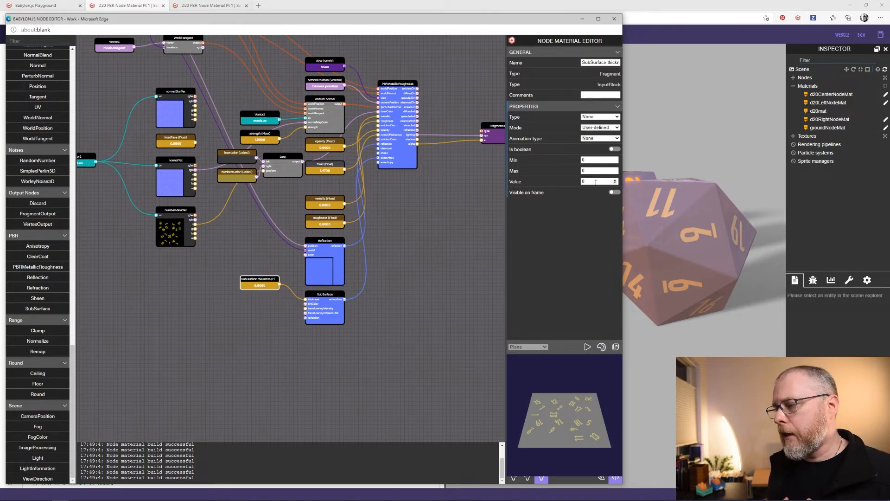
text(3)
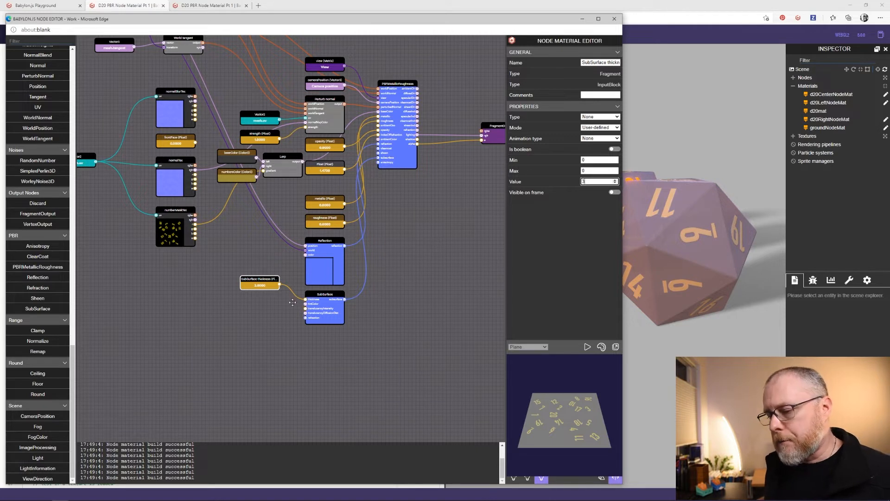
drag(261, 279, 253, 272)
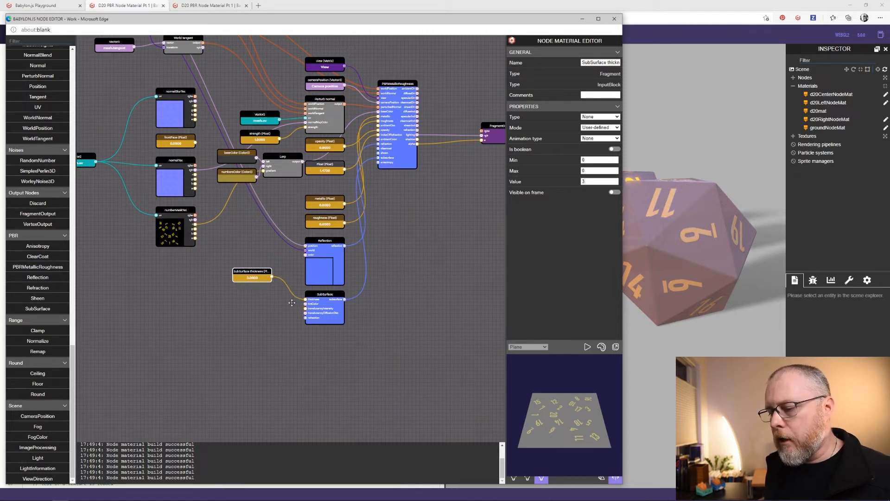
Create a colour input block for SubSurface's tintColor input and name it tintColor
drag(304, 304, 265, 295)
double_click(597, 62)
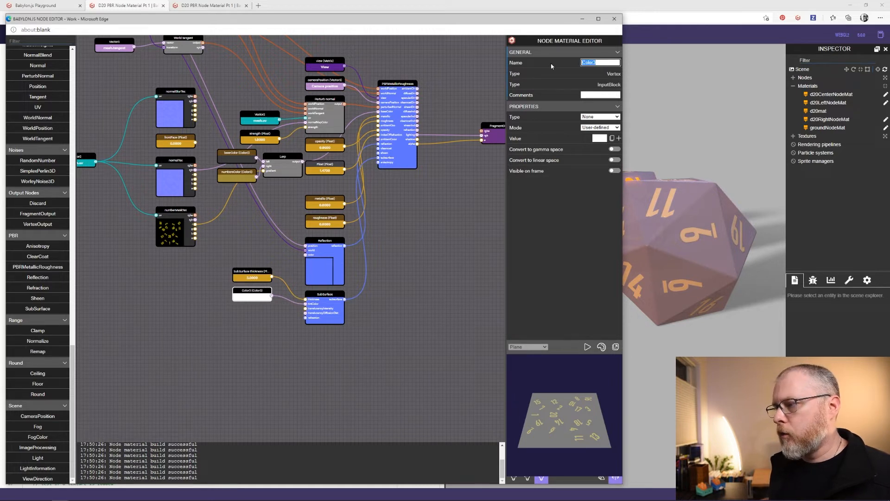
text(tintColor)
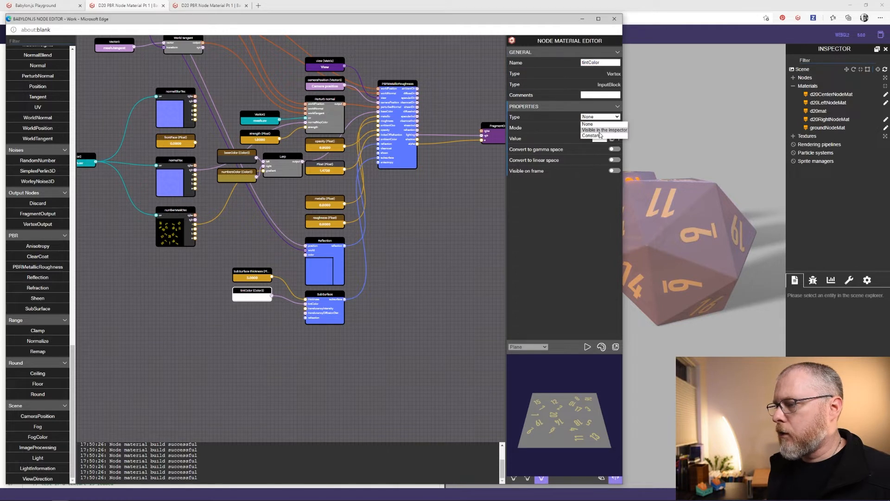
Make tintColor visible in the inspector and set its colour to a bright red
click(601, 133)
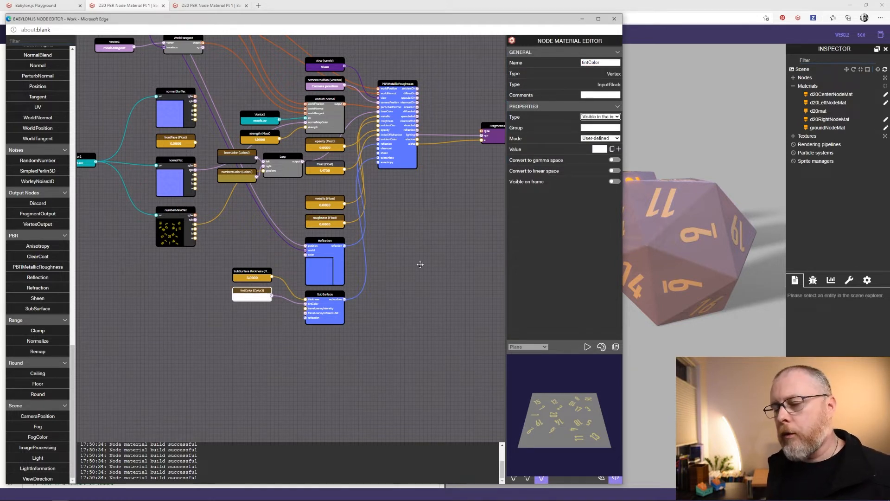
click(599, 149)
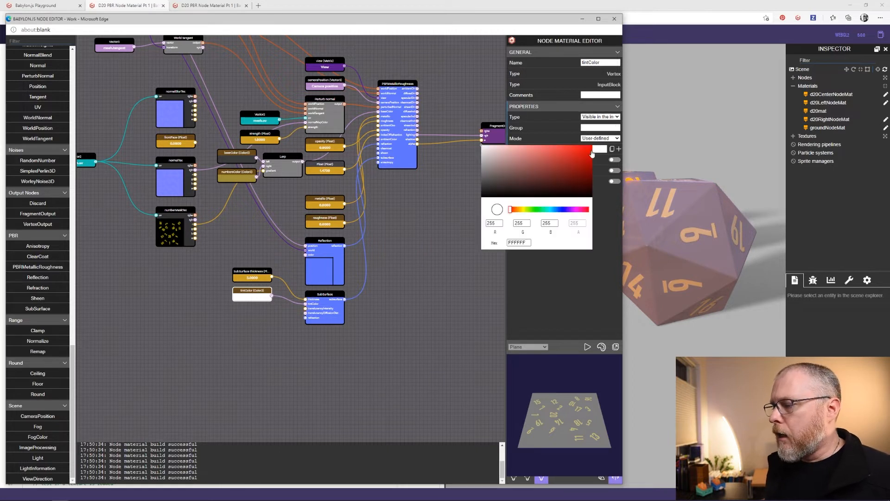
click(579, 163)
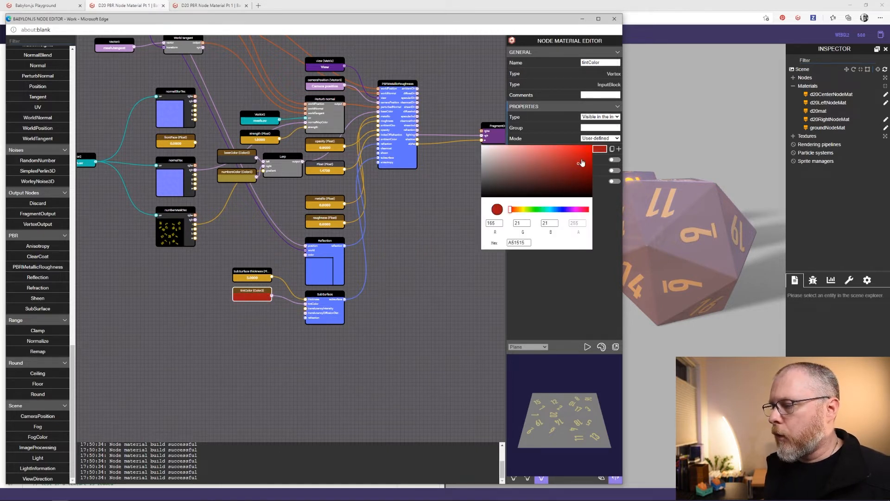
click(445, 238)
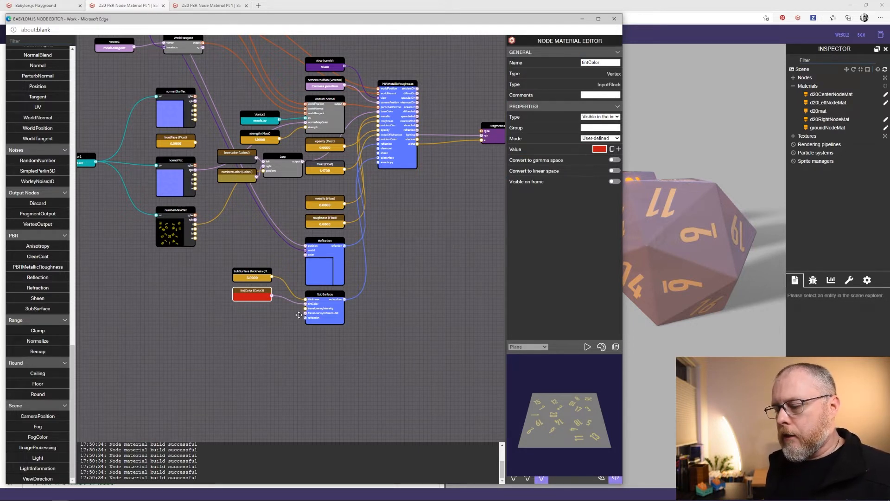
Create a Float block for SubSurface's translucencyIntensity input and name it translucencyInt
drag(305, 308, 262, 316)
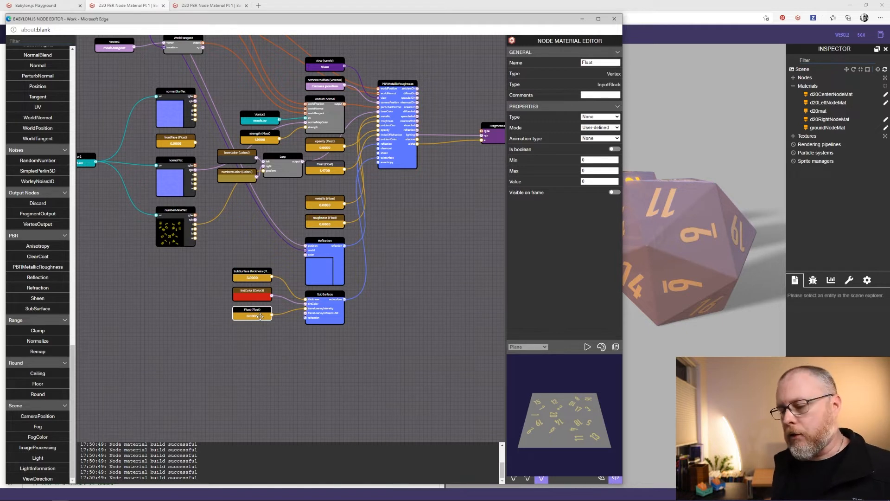
drag(595, 63, 562, 66)
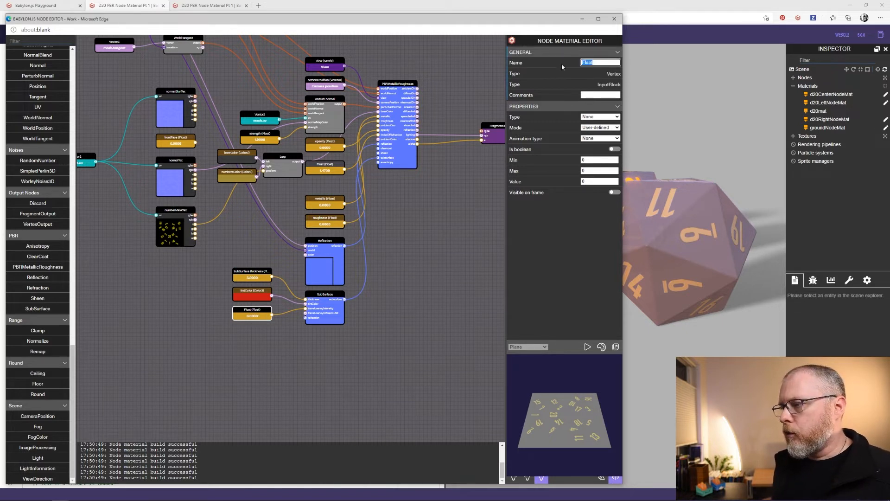
text(transl)
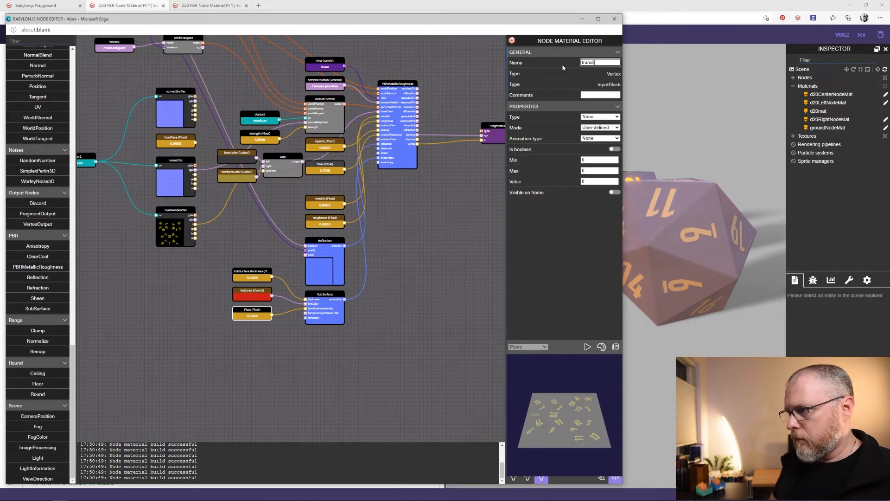
text(ucencyInt)
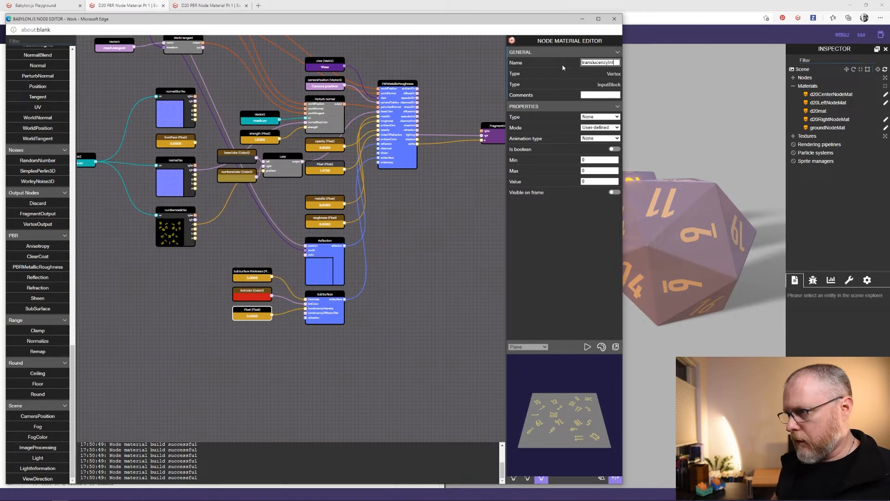
key(Return)
Make translucencyInt visible in the inspector and set its value to 1
click(600, 116)
click(601, 130)
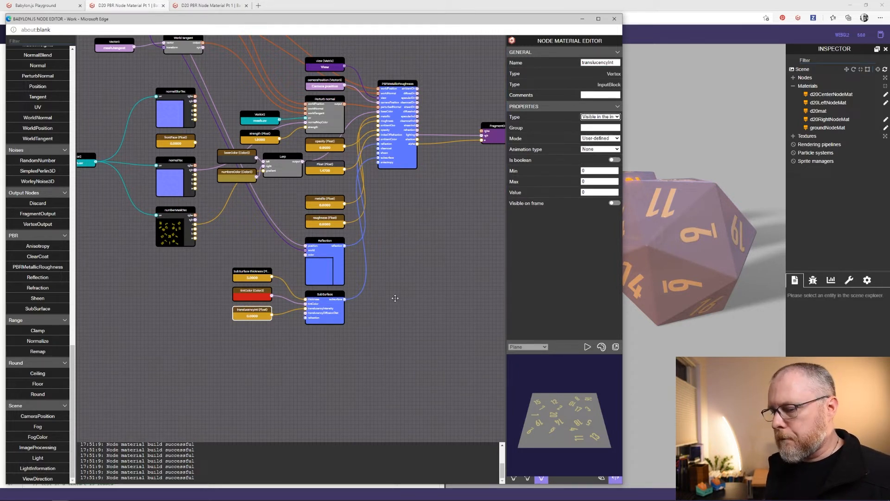
click(598, 192)
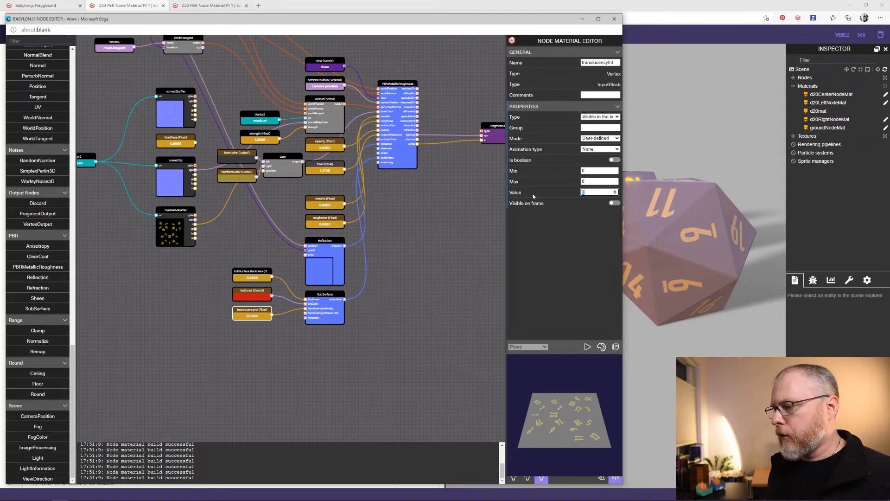
text(1)
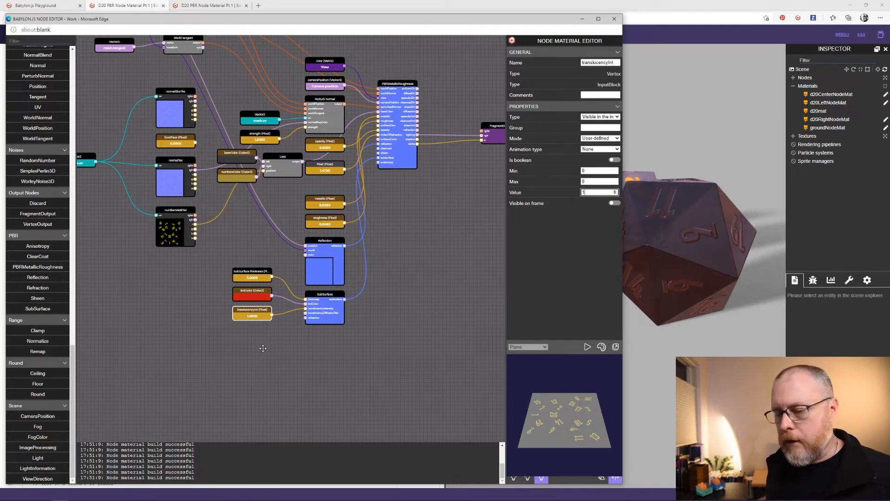
Add a OneMinus block beside numberMaskTex and feed it from the texture's r channel
scroll(37, 252, up, 10)
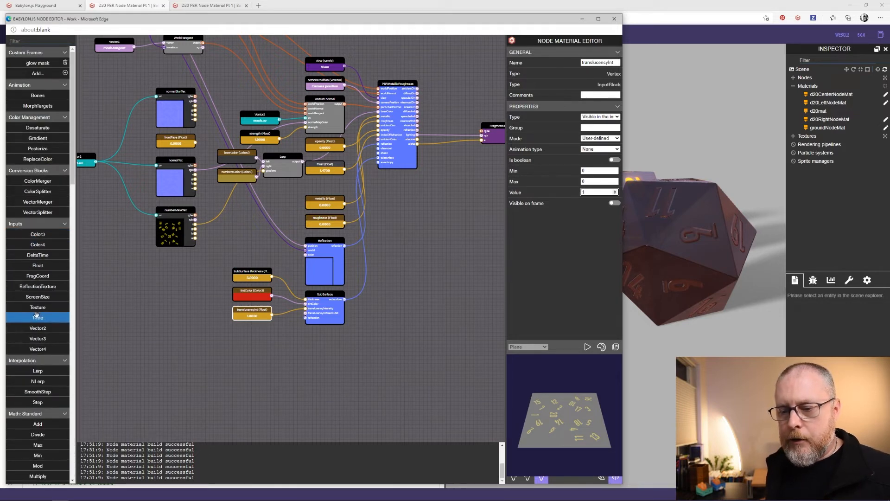
scroll(35, 260, down, 6)
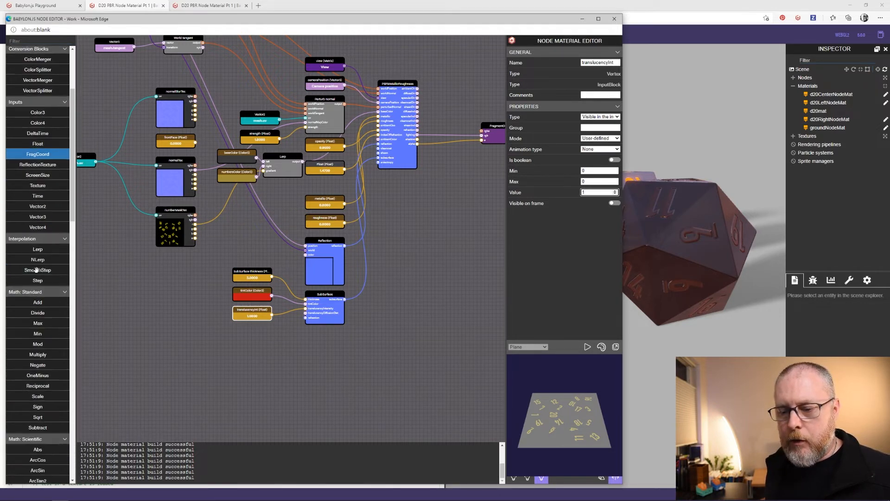
drag(38, 234, 210, 237)
drag(196, 224, 225, 226)
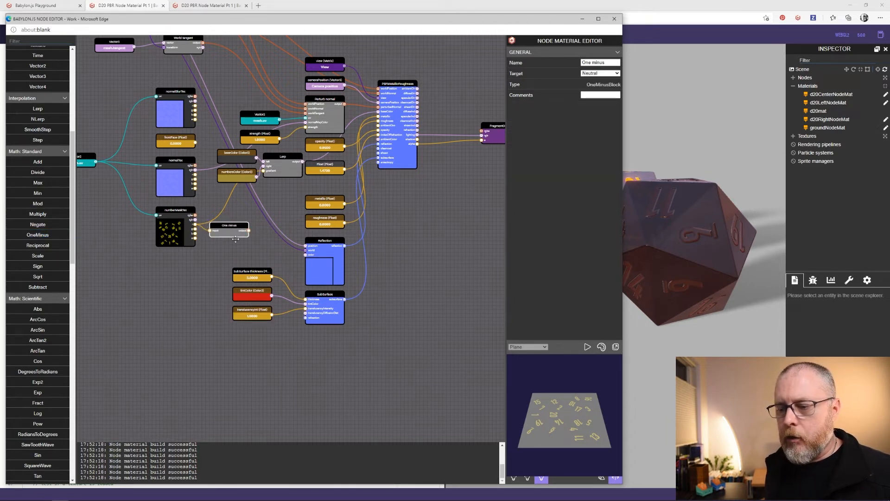
Make room for a Multiply block with One minus as left and translucencyInt as right, feeding SubSurface's translucencyIntensity input
drag(246, 297, 181, 289)
drag(247, 273, 182, 266)
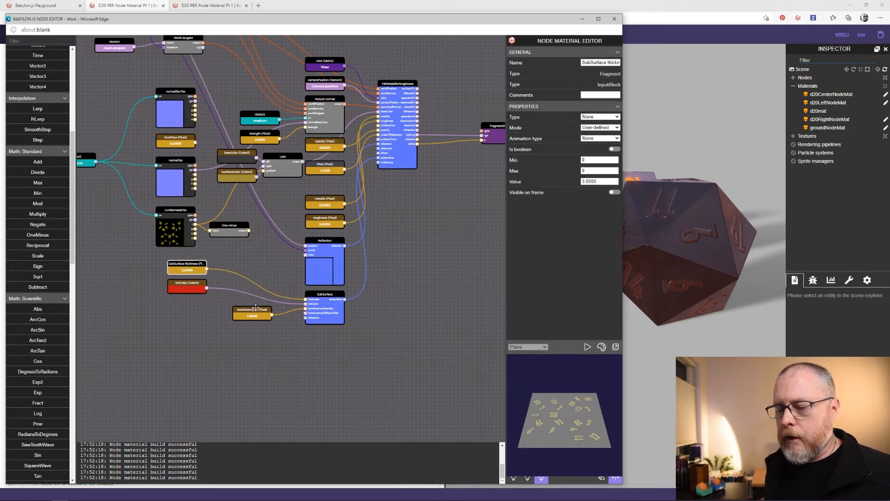
drag(253, 316, 187, 309)
drag(37, 214, 267, 294)
drag(249, 229, 305, 308)
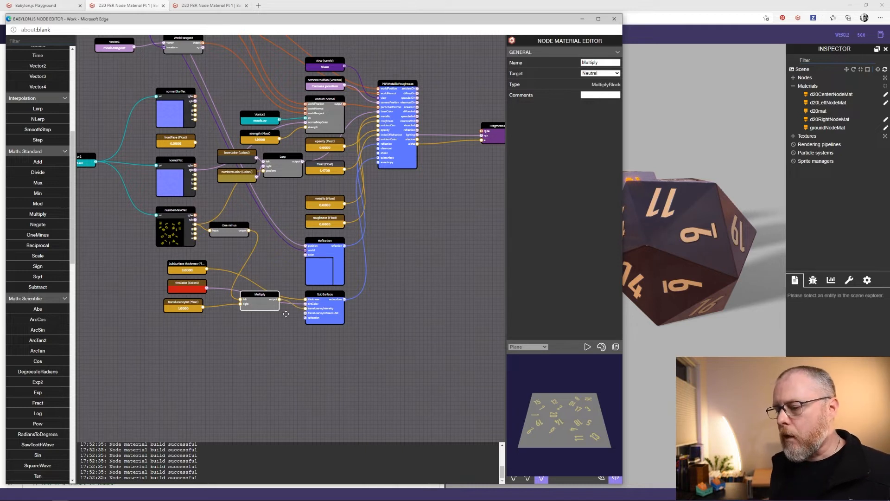
drag(266, 301, 266, 305)
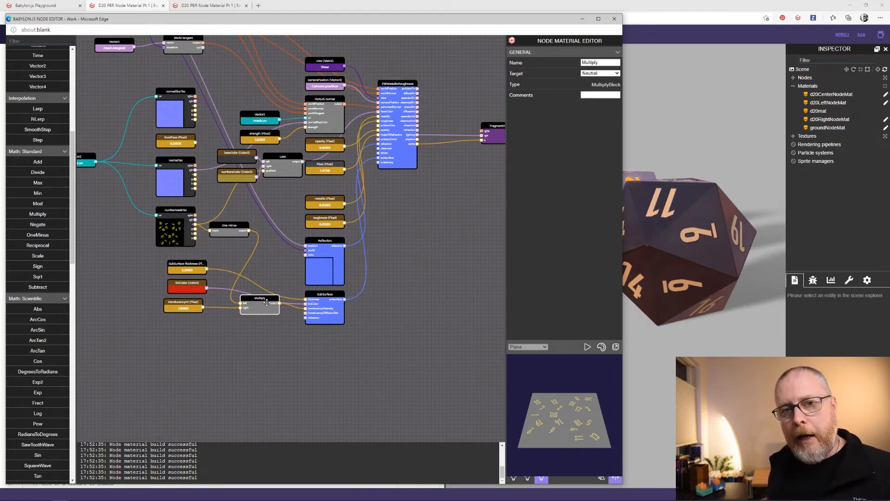
Add a Refraction block below Multiply and connect its output to SubSurface's refraction input
scroll(41, 277, down, 10)
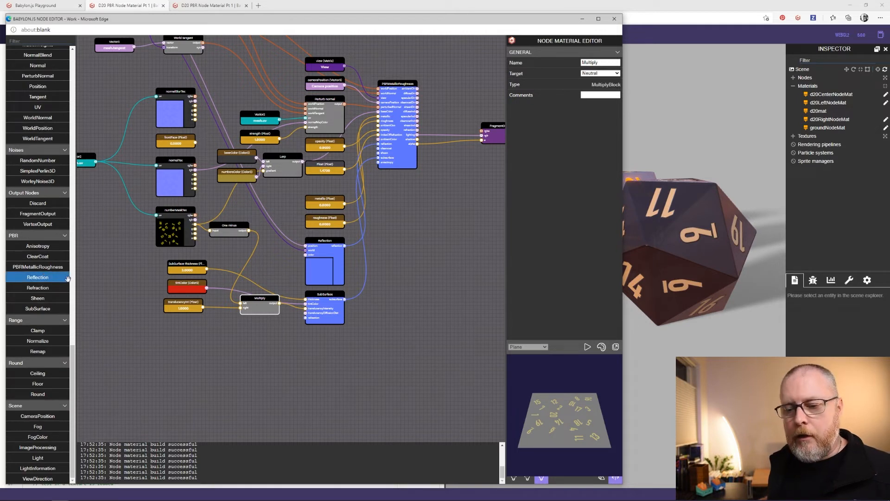
drag(74, 296, 267, 350)
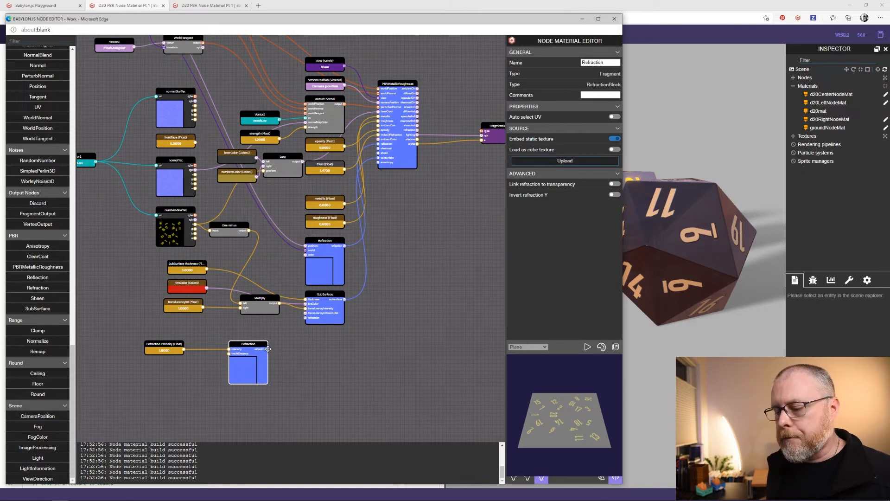
drag(267, 348, 303, 322)
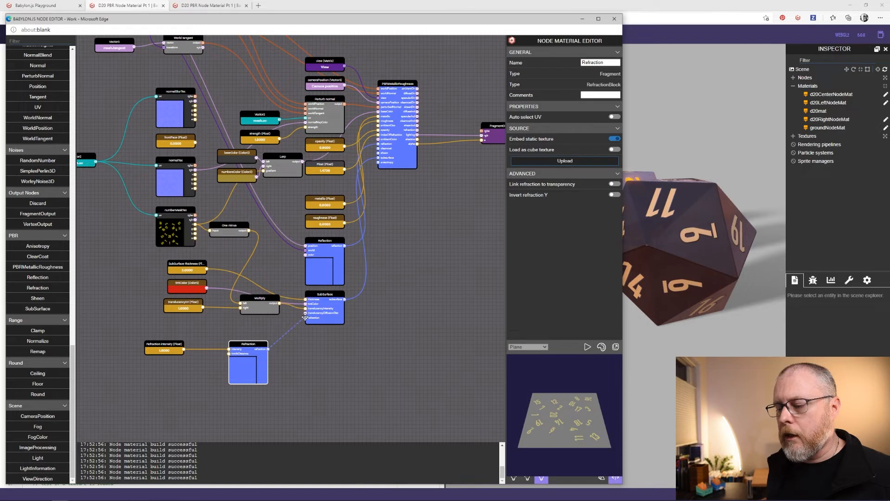
drag(304, 317, 305, 317)
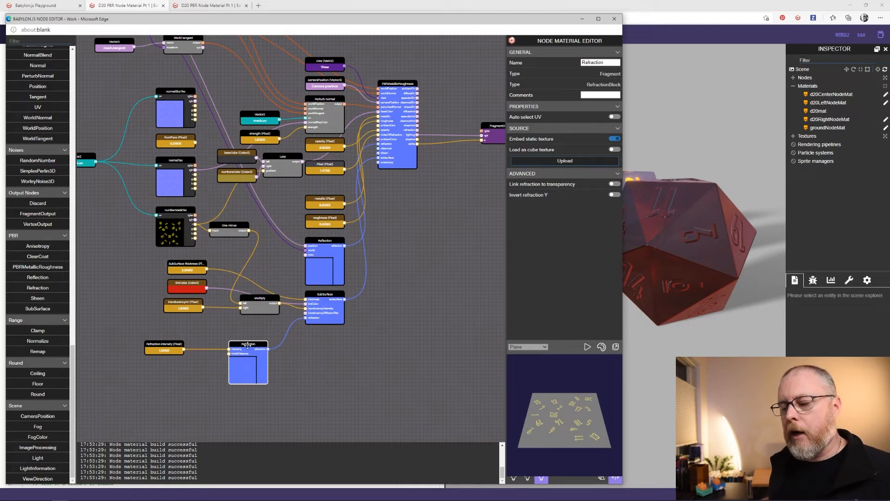
drag(249, 349, 261, 345)
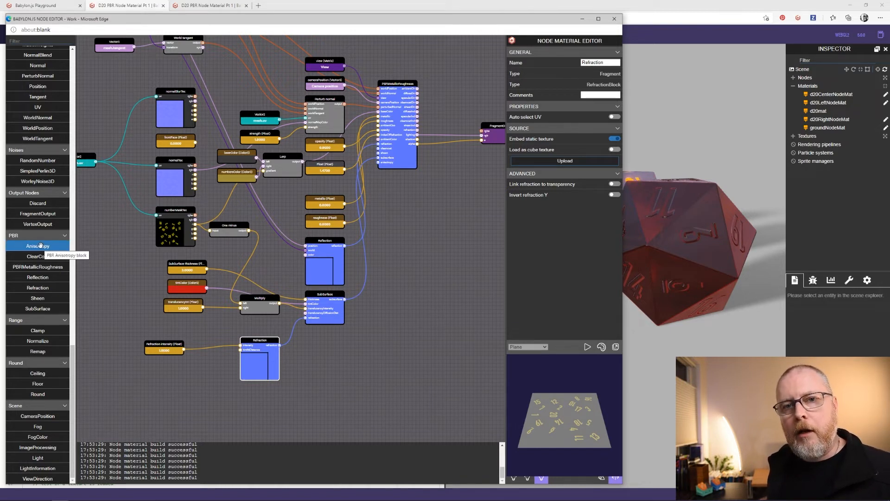
scroll(41, 248, up, 15)
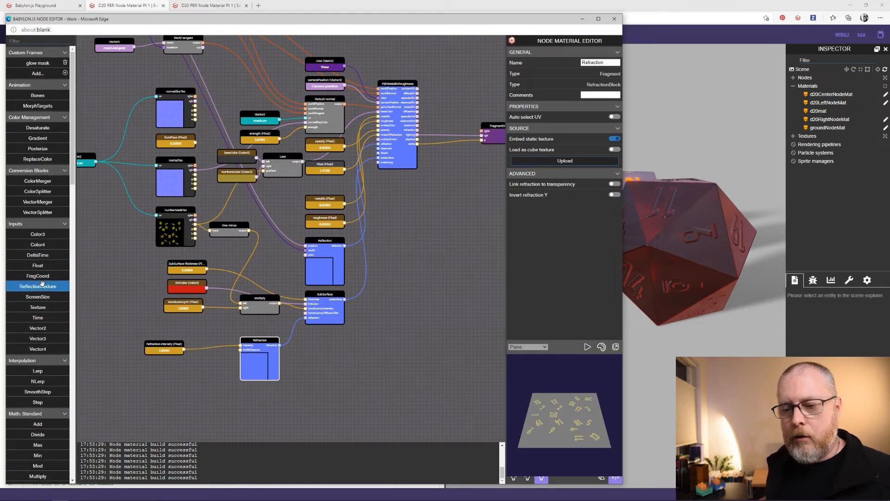
Insert a Multiply block before Refraction's intensity input, with One minus as left and Refraction intensity as right
scroll(39, 287, down, 4)
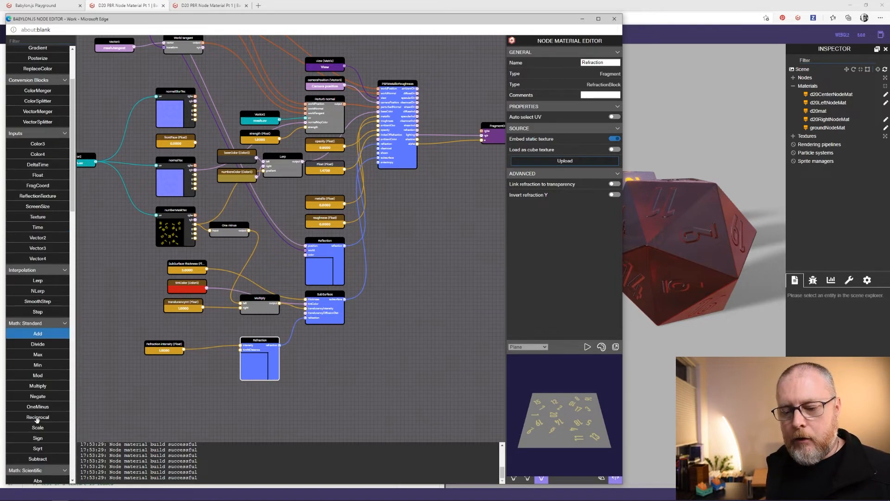
drag(38, 279, 185, 365)
drag(261, 350, 287, 358)
drag(213, 366, 244, 359)
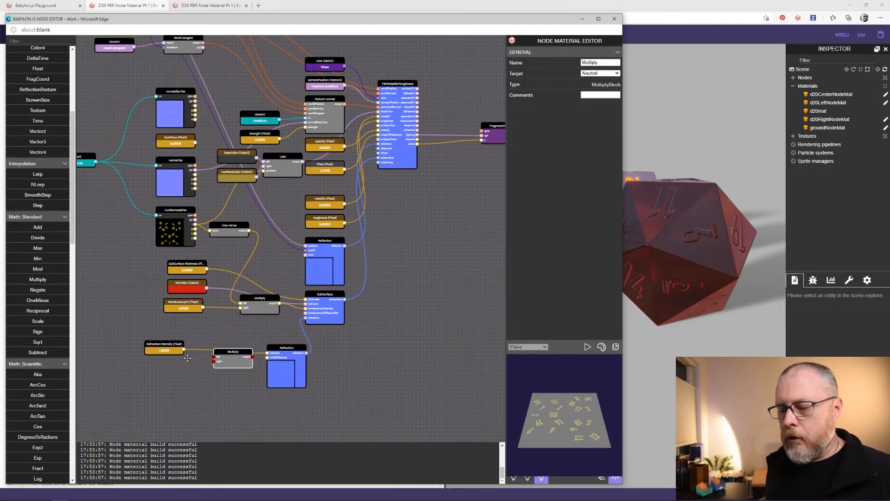
drag(183, 349, 214, 357)
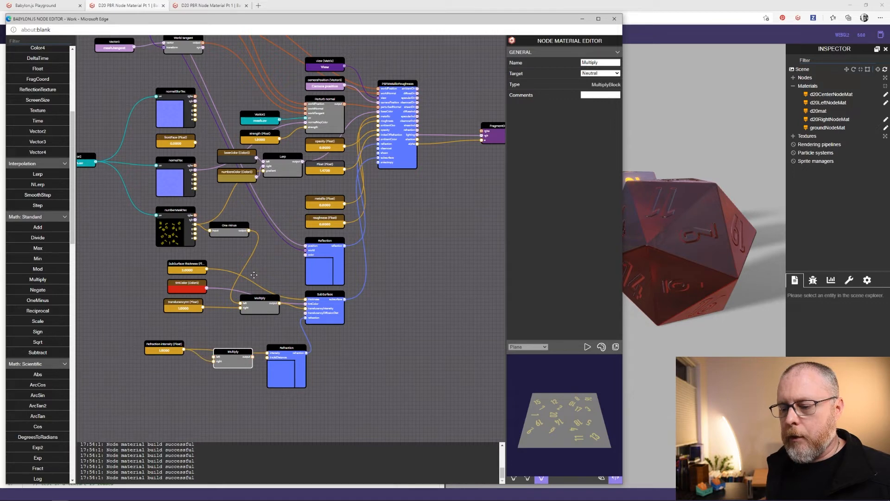
drag(249, 230, 213, 355)
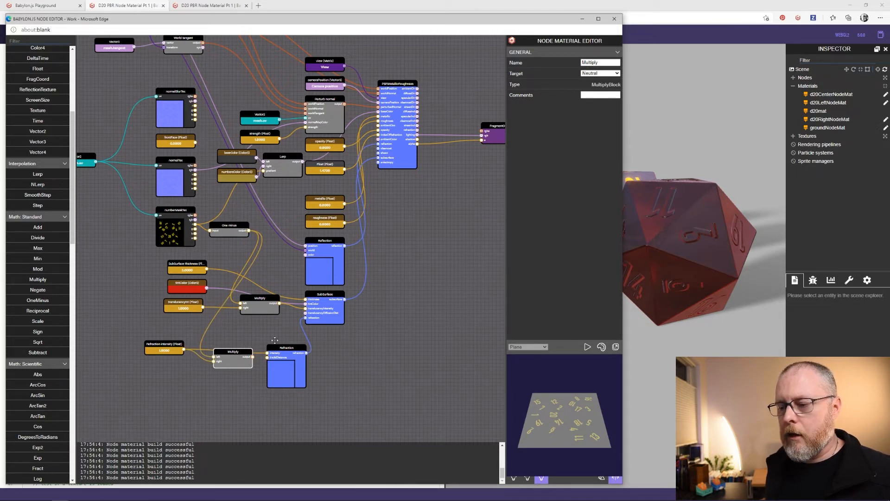
drag(256, 329, 218, 339)
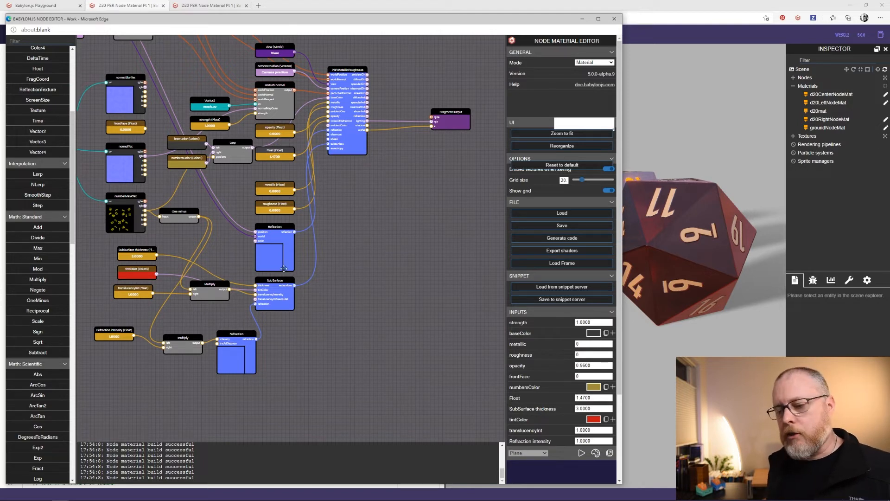
Move the mesh.uv, normalBlurTex, frontFace, normalTex and numberMaskTex blocks away from the shading blocks and realign them in a column
drag(346, 238, 471, 301)
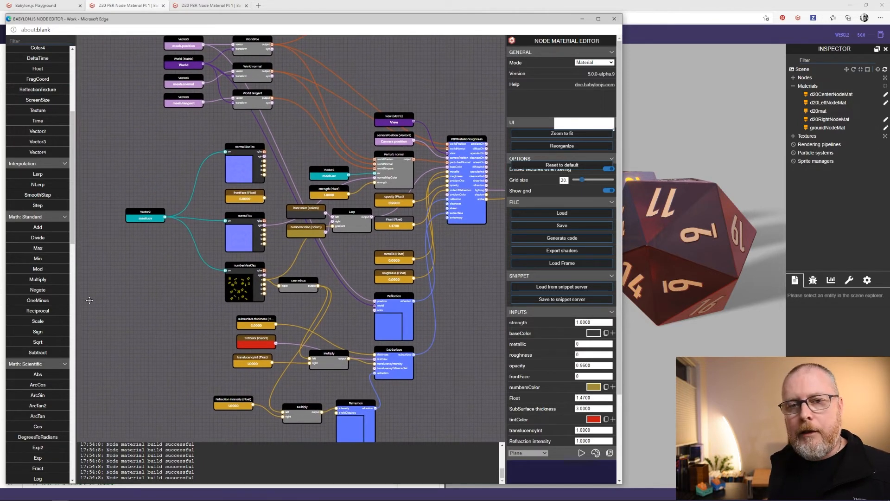
drag(96, 293, 221, 312)
drag(272, 237, 132, 239)
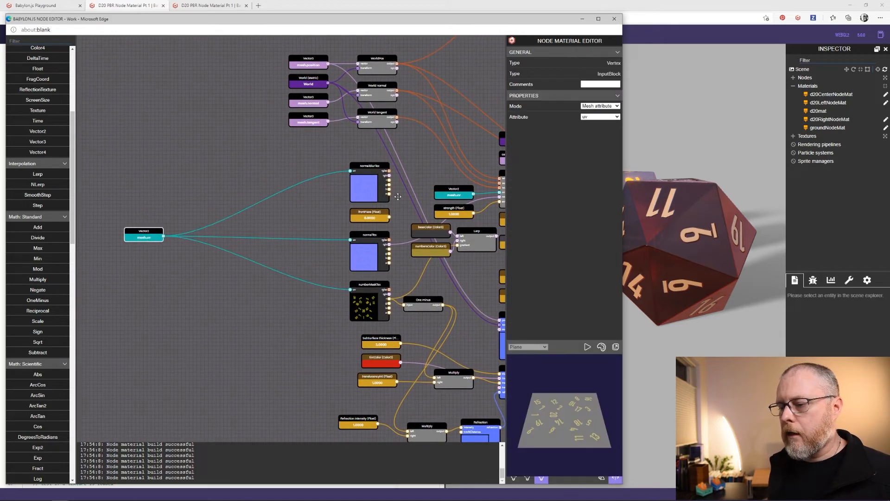
drag(375, 191, 288, 194)
drag(364, 235, 272, 232)
drag(370, 302, 279, 305)
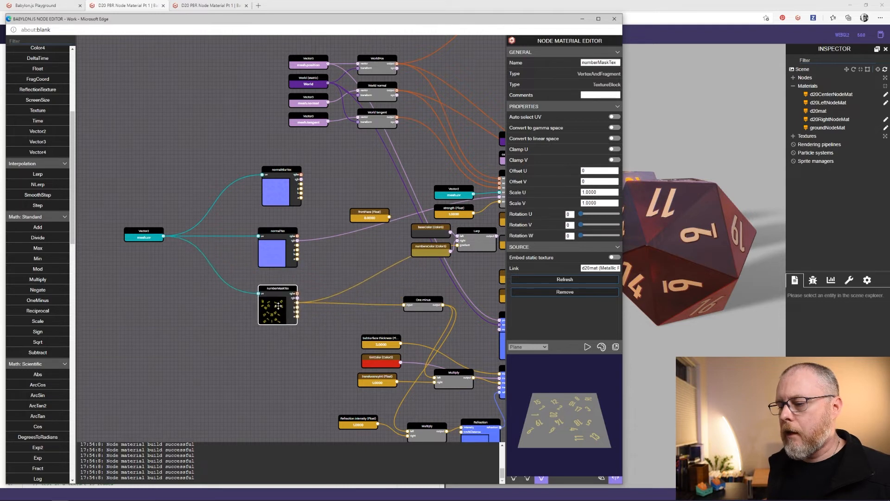
drag(373, 220, 282, 258)
click(278, 251)
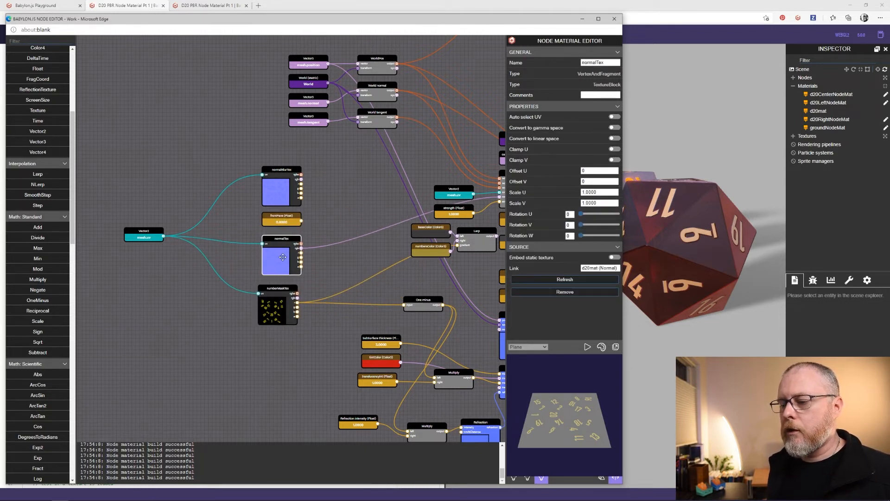
drag(278, 292, 282, 289)
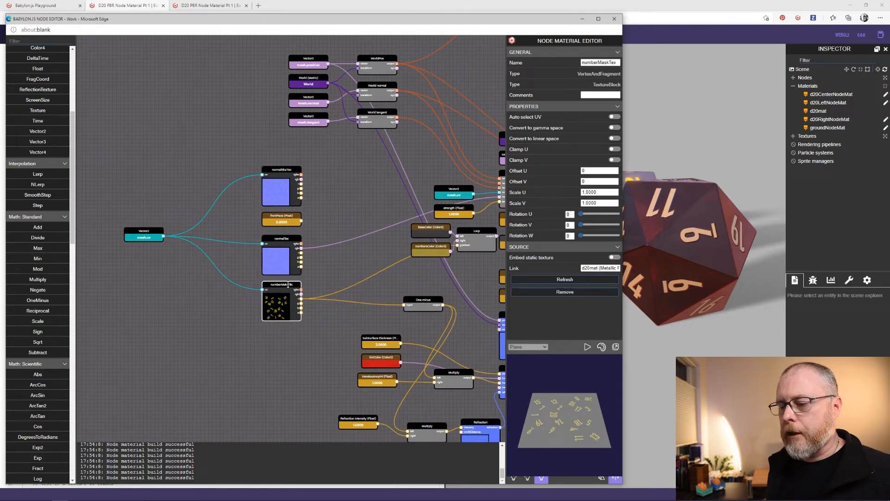
Add two Lerp blocks in the cleared space, one beside normalBlurTex and one beside numberMaskTex
drag(328, 226, 266, 223)
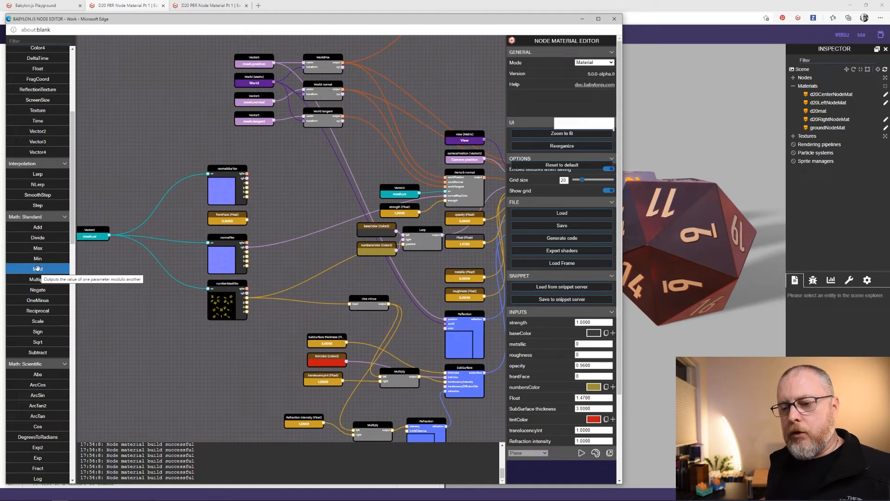
drag(37, 173, 298, 280)
click(306, 260)
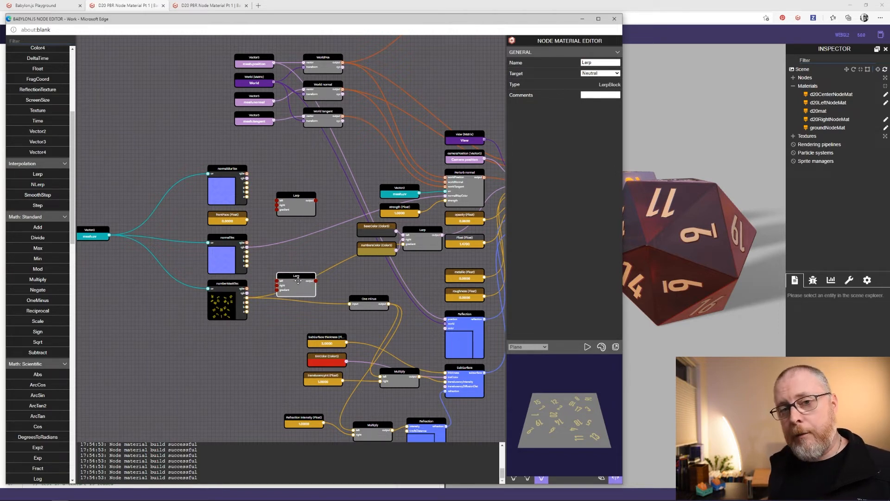
Blend normalBlurTex rgb and normalTex rgb in the upper Lerp with frontFace as gradient, feeding Perturb normal's normalMapColor
drag(299, 173, 241, 174)
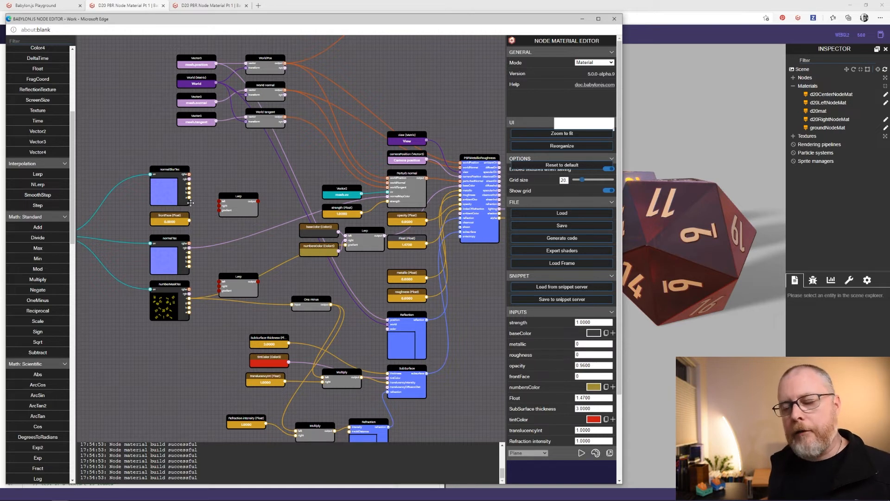
drag(191, 180, 219, 202)
drag(189, 248, 219, 210)
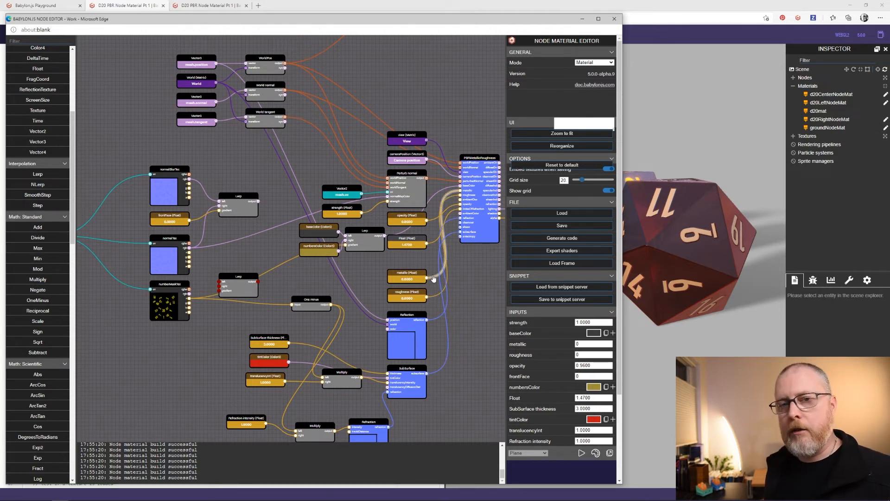
drag(248, 246, 221, 246)
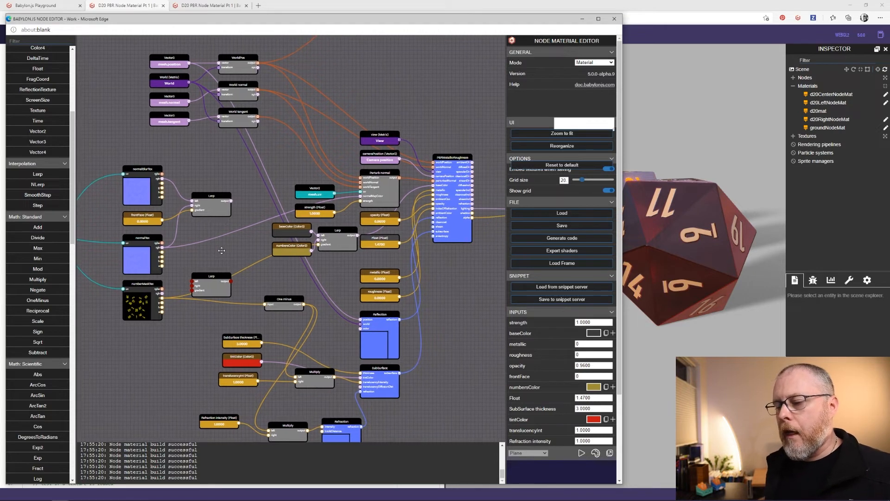
drag(230, 200, 360, 196)
drag(222, 239, 242, 220)
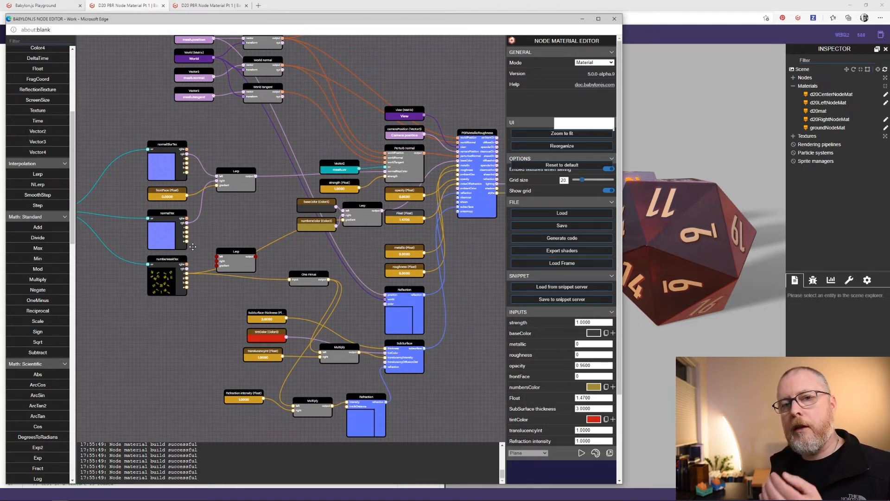
Blend two numberMaskTex channels in the second Lerp with frontFace as gradient, feeding the colour Lerp's gradient and One minus
drag(245, 258, 245, 256)
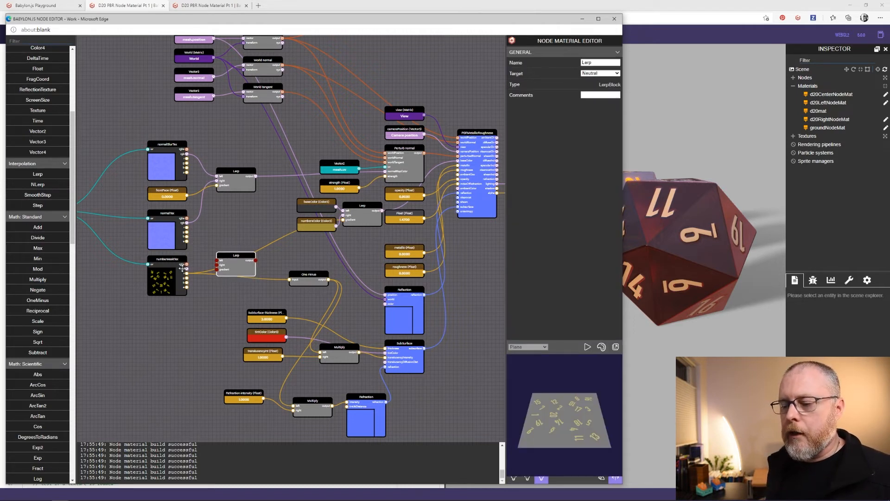
drag(187, 273, 236, 228)
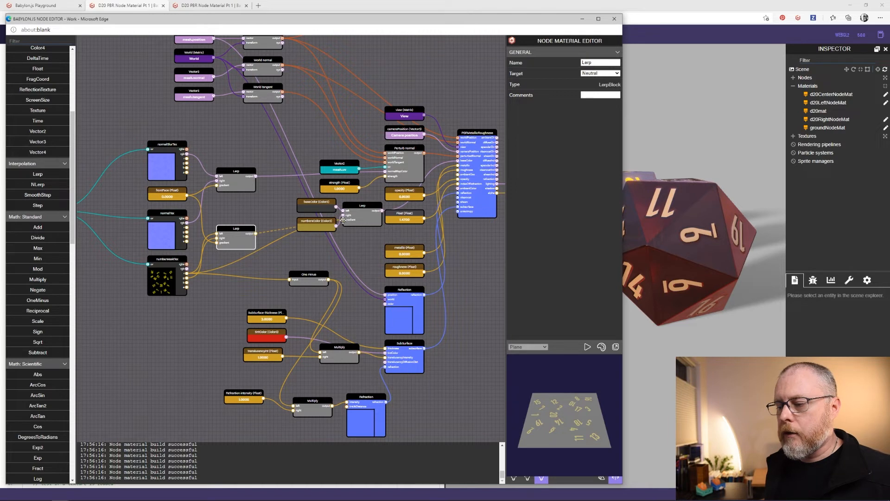
drag(308, 225, 343, 219)
drag(256, 234, 290, 279)
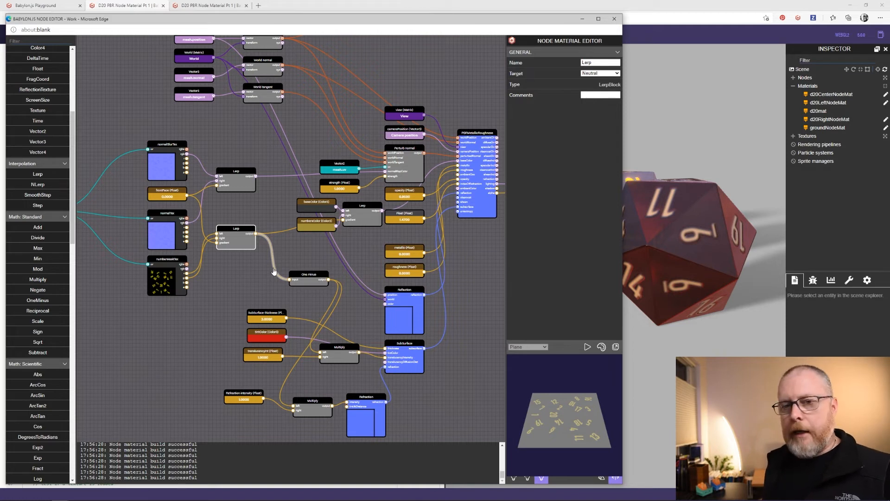
Test frontFace at value 1 and set it back to 0
click(162, 195)
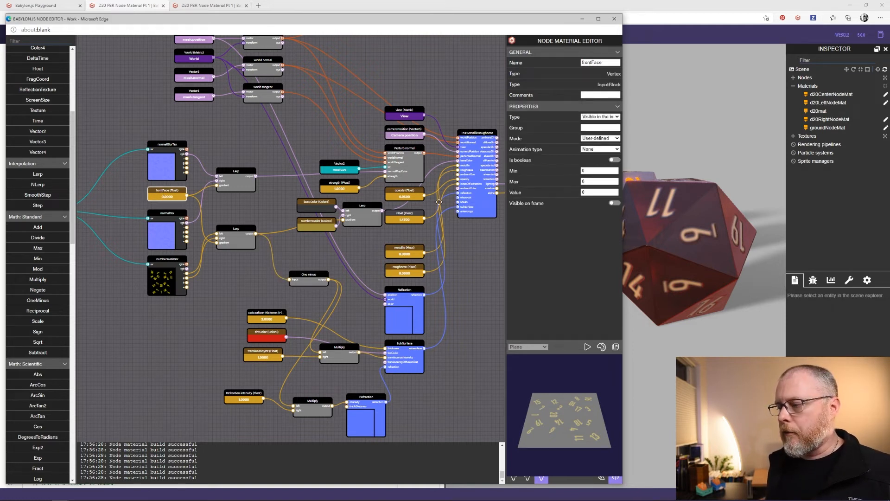
click(595, 191)
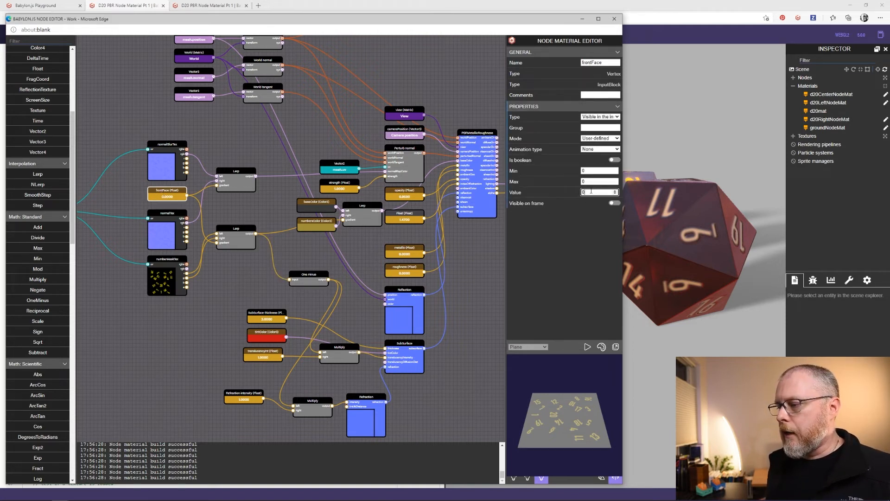
text(1)
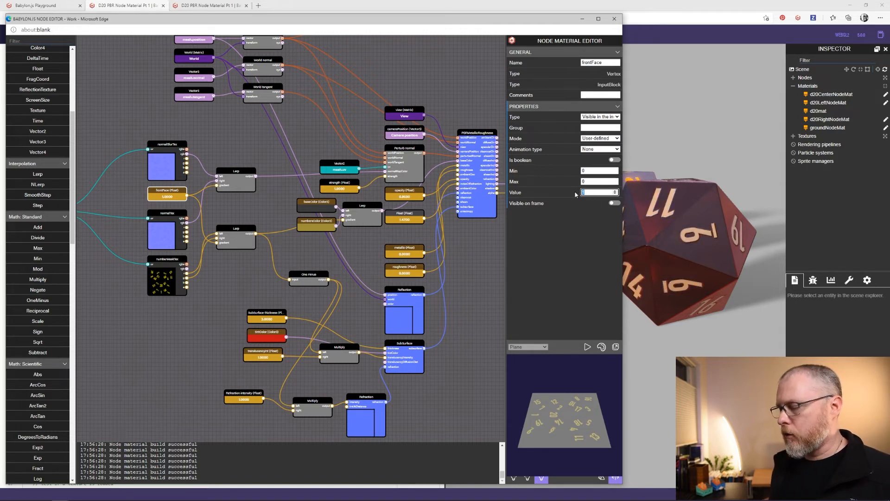
text(0)
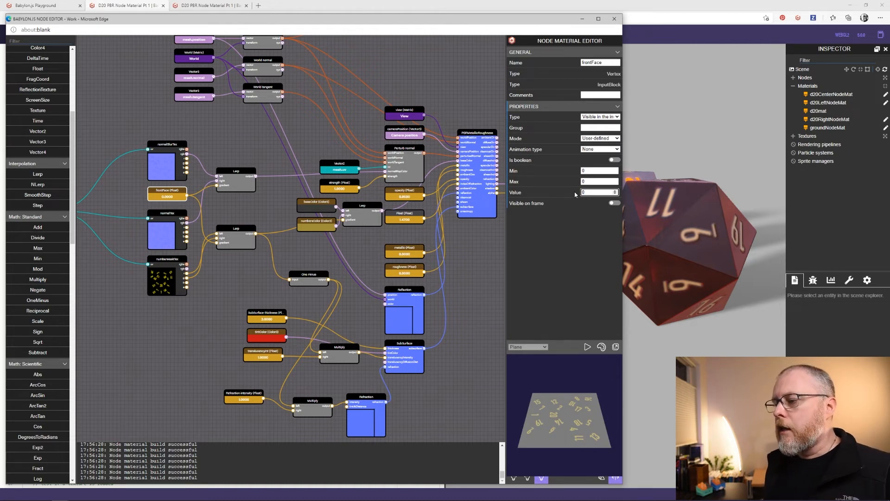
Close the node editor, set d20RightNodeMat's frontFace input to 1 in the inspector, and examine the die's numbers
click(615, 19)
drag(681, 265, 688, 225)
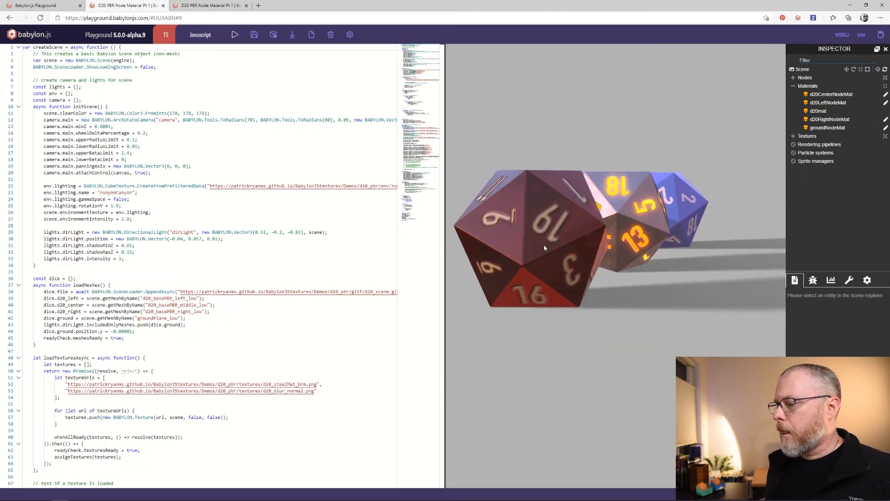
click(822, 122)
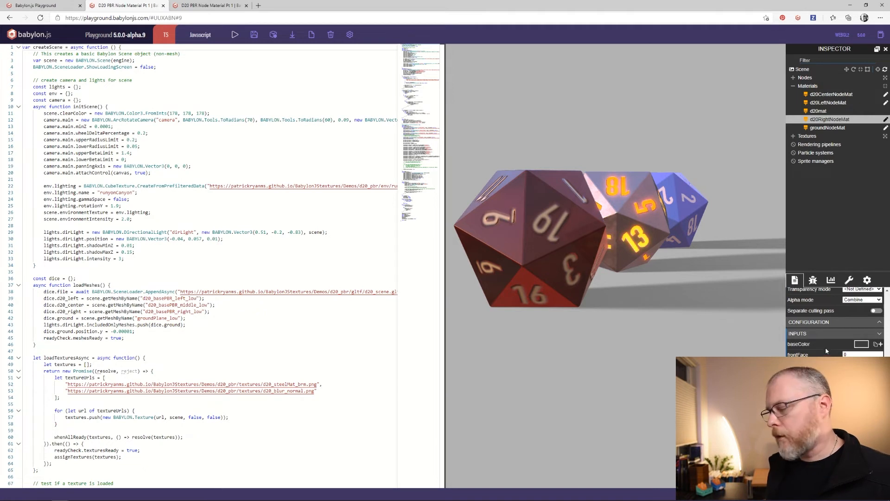
drag(853, 354, 837, 356)
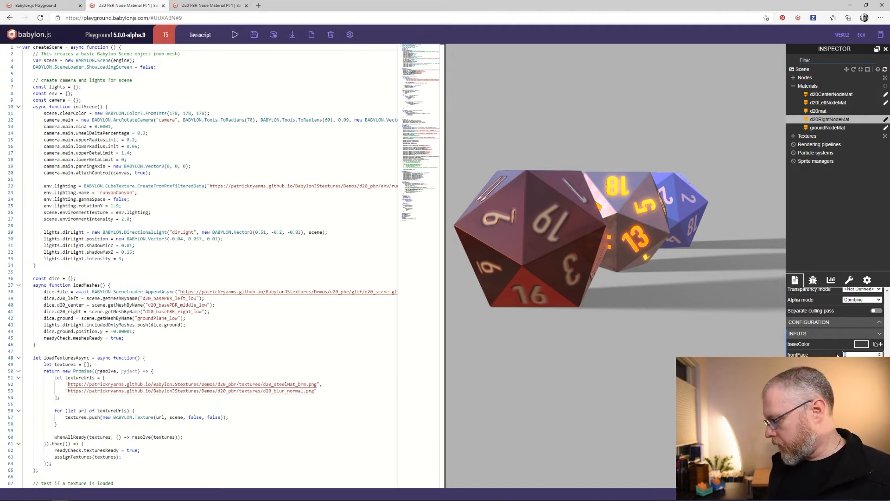
text(1)
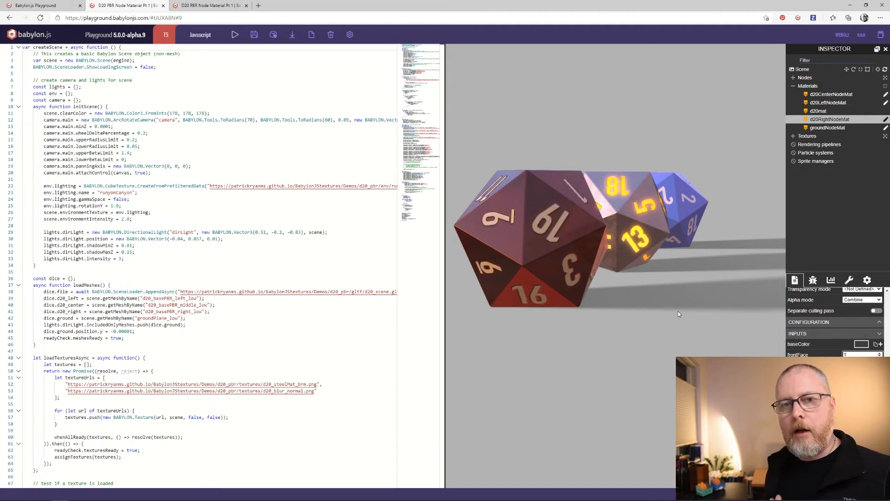
drag(677, 314, 646, 321)
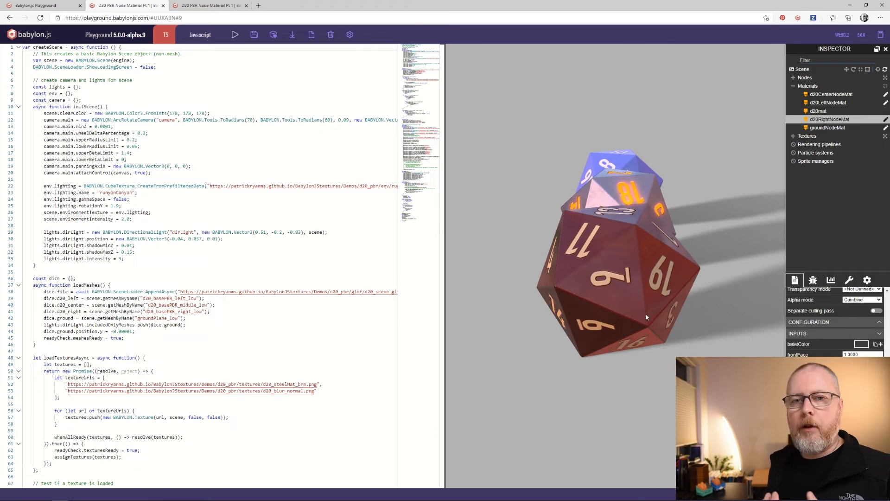
In the other D20 playground, uncomment the d20_right backFaceCulling = false line, run the scene and inspect the red die
click(222, 6)
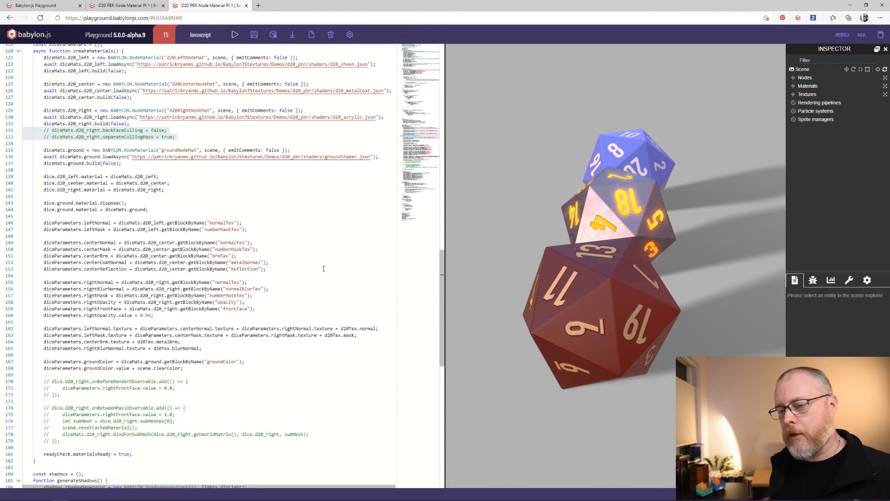
double_click(112, 129)
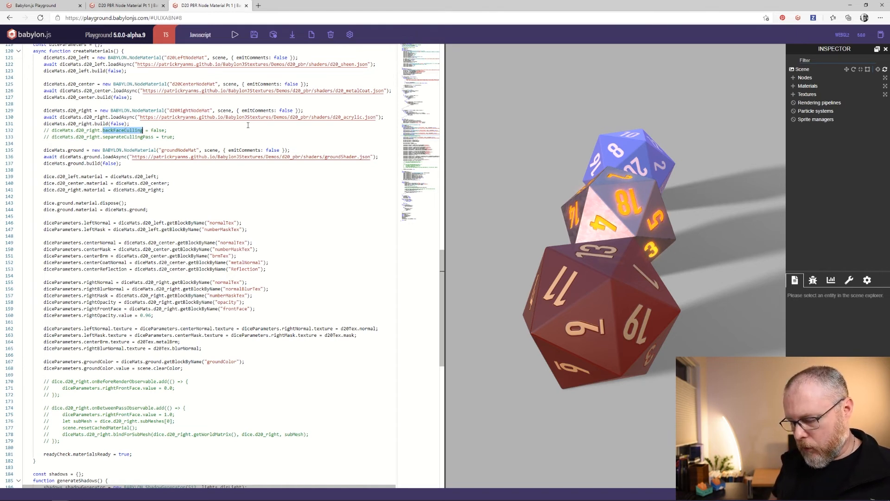
key(ctrl+slash)
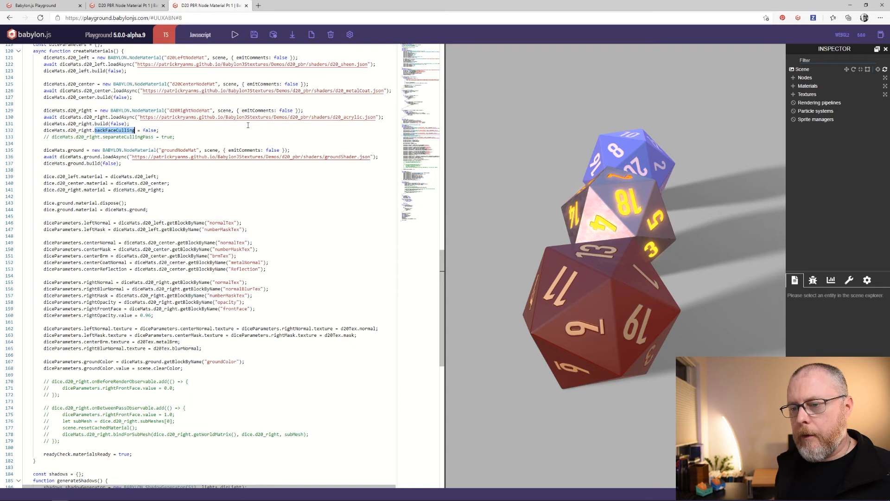
click(235, 35)
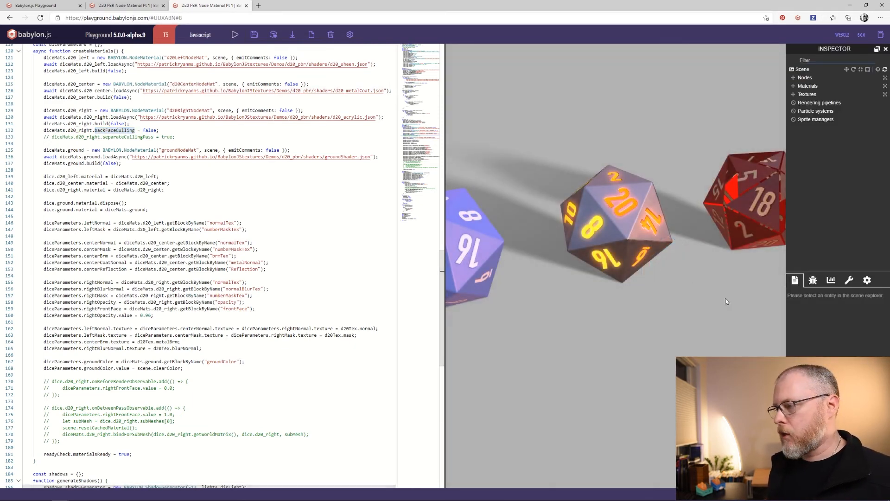
drag(725, 300, 656, 291)
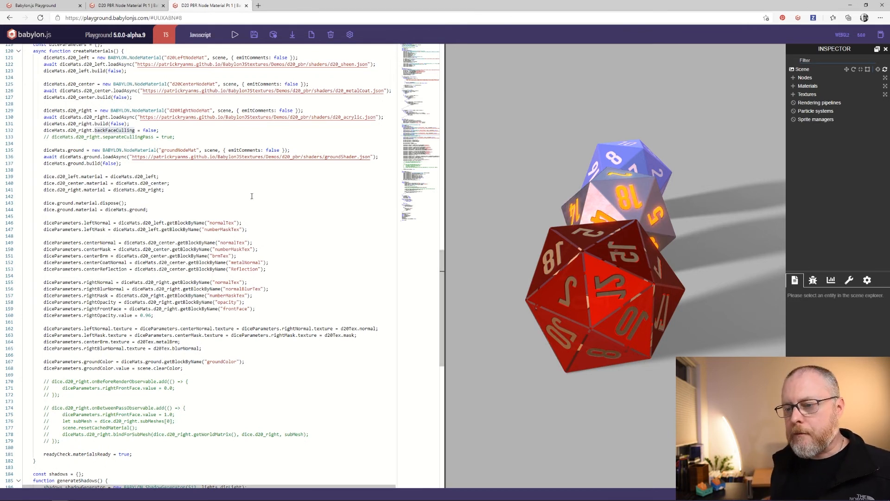
Uncomment the d20_right separateCullingPass = true line, run the scene and inspect the red die up close in a wider preview
click(132, 137)
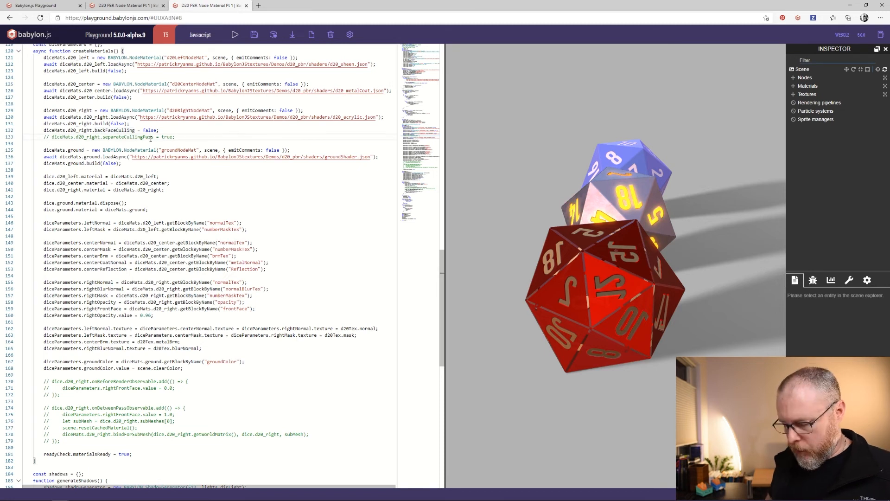
key(ctrl+slash)
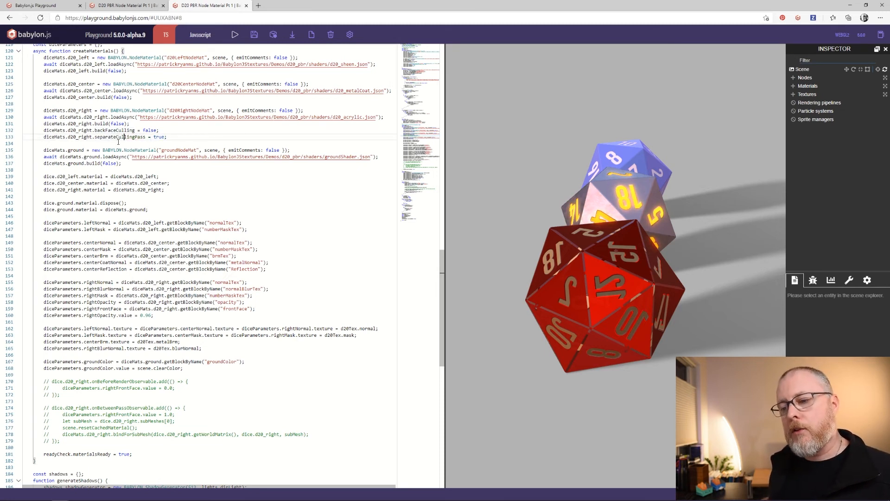
click(234, 35)
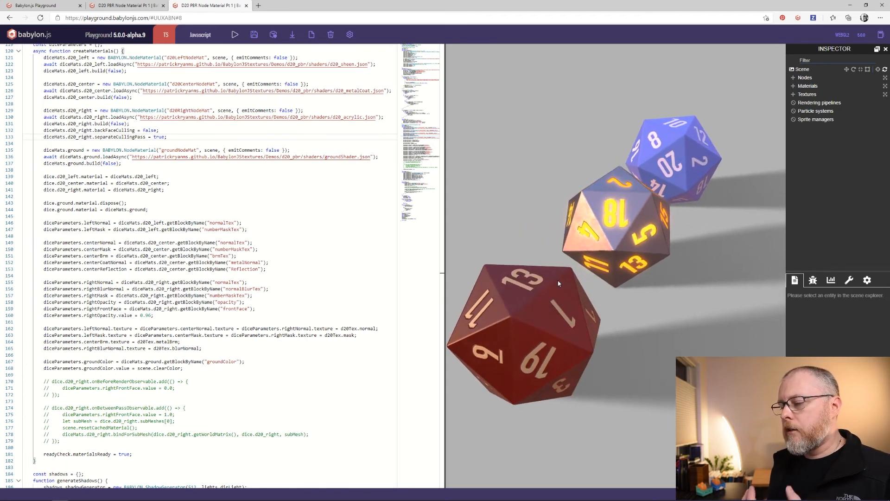
scroll(559, 287, up, 3)
scroll(563, 301, up, 5)
drag(566, 312, 571, 316)
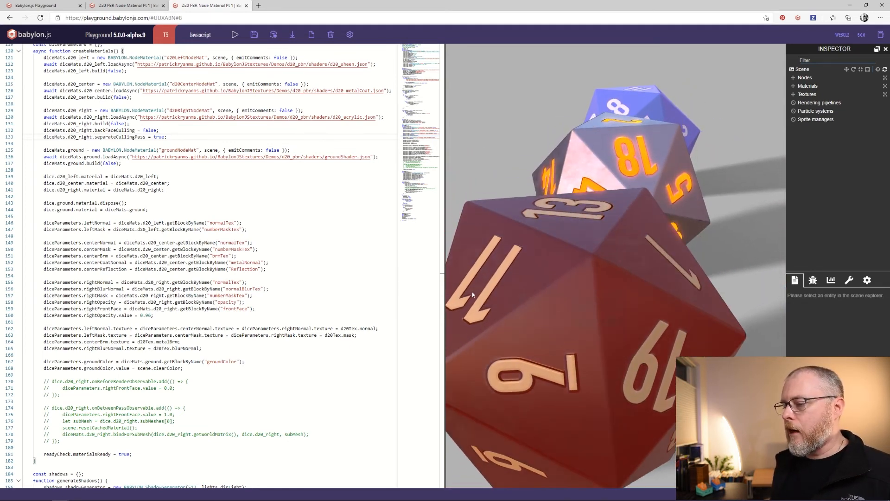
drag(445, 288, 309, 289)
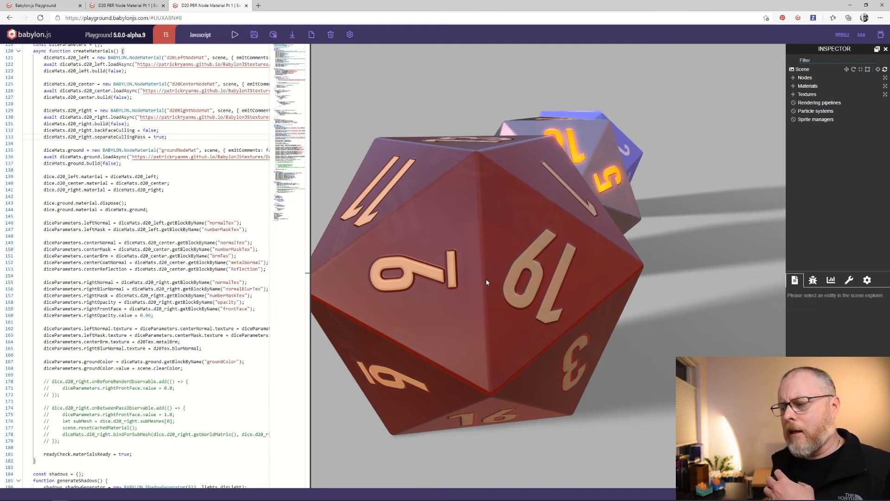
drag(486, 279, 491, 283)
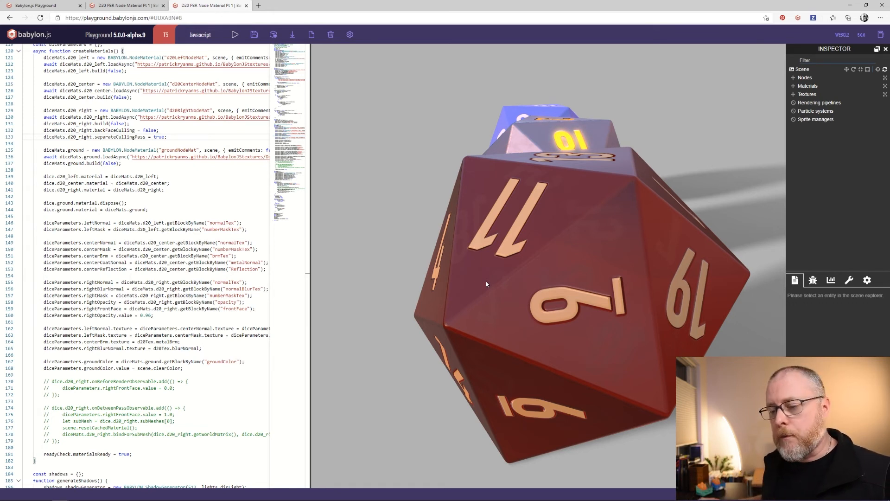
Uncomment the d20_right onBeforeRenderObservable block that sets rightFrontFace to 0.0, then rerun the scene and view the red die
scroll(106, 215, down, 5)
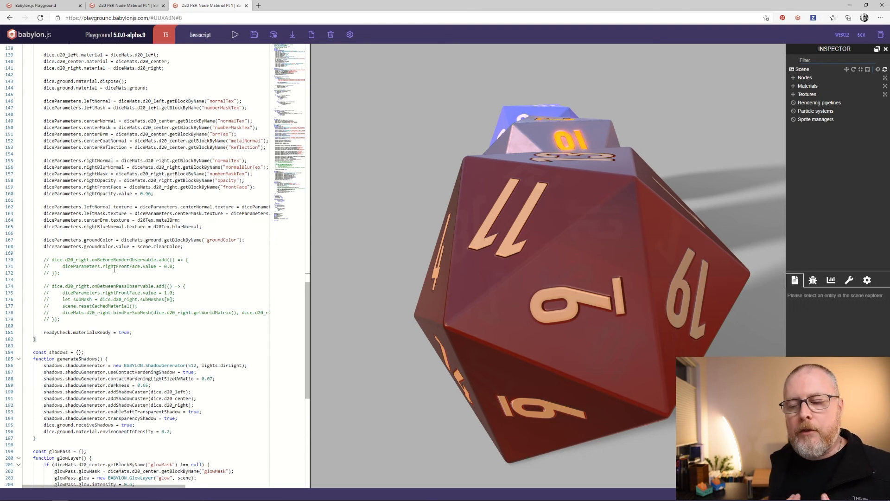
drag(114, 261, 109, 272)
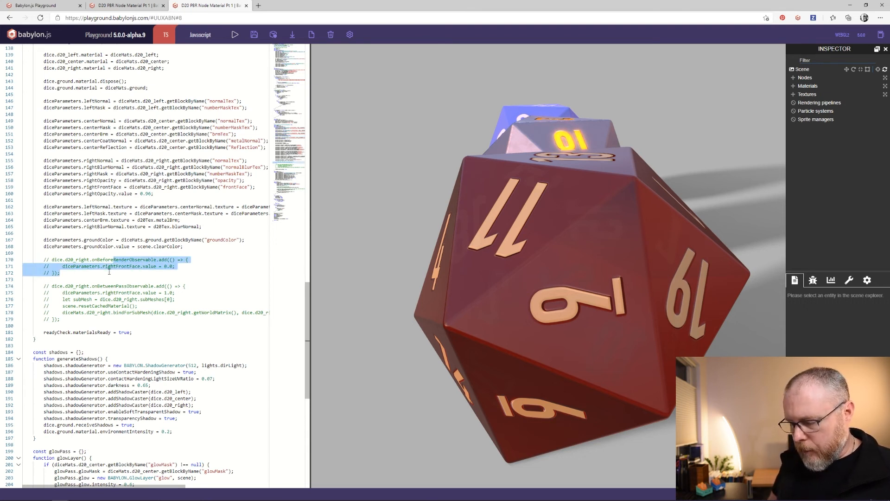
key(ctrl+slash)
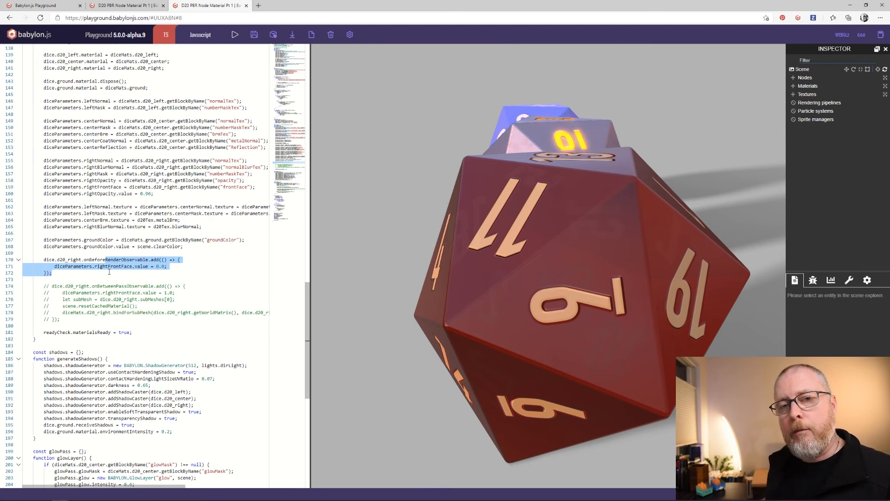
click(235, 35)
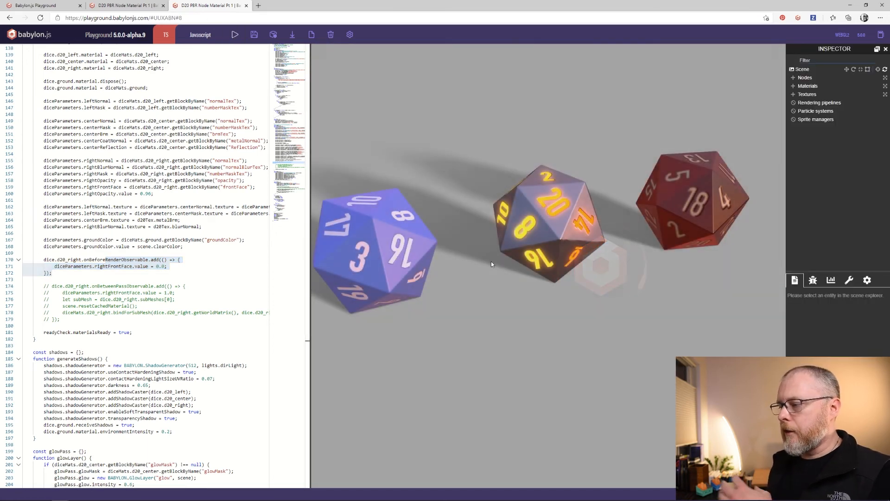
drag(556, 258, 508, 268)
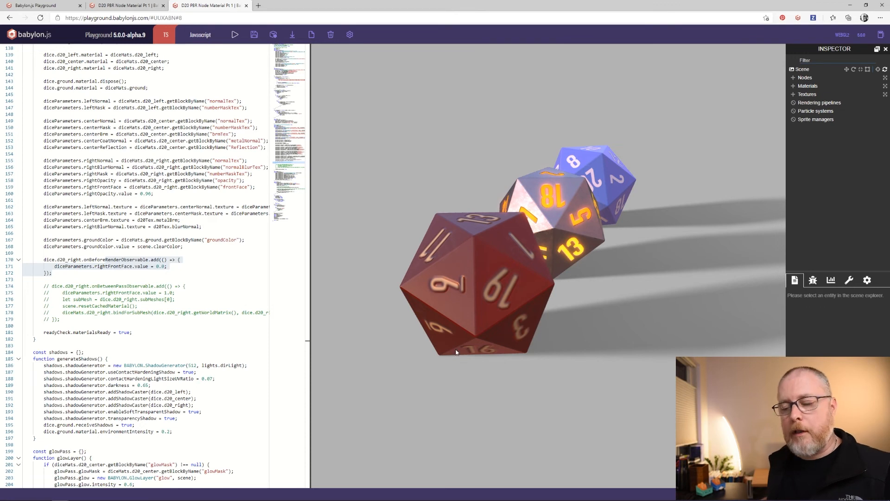
Uncomment the d20_right onBetweenPassObservable block that sets rightFrontFace to 1.0 and rebinds the submesh, then rerun the scene and inspect the dice
drag(24, 286, 98, 319)
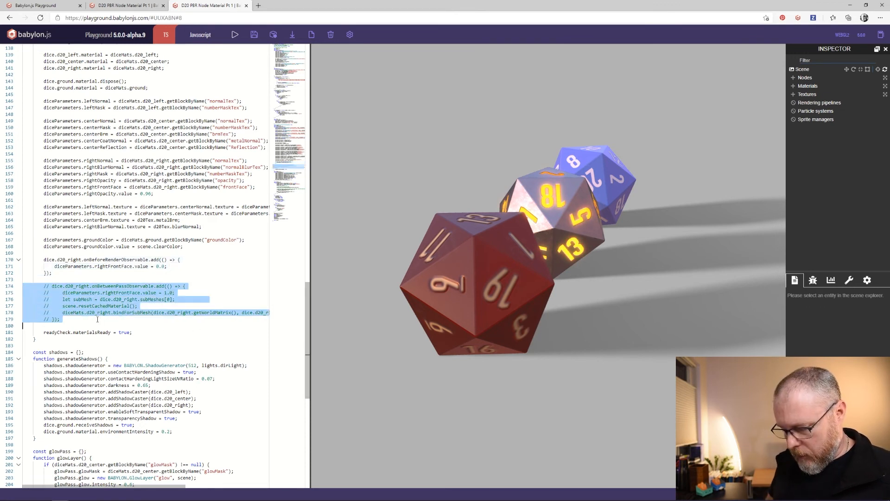
key(ctrl+slash)
click(220, 300)
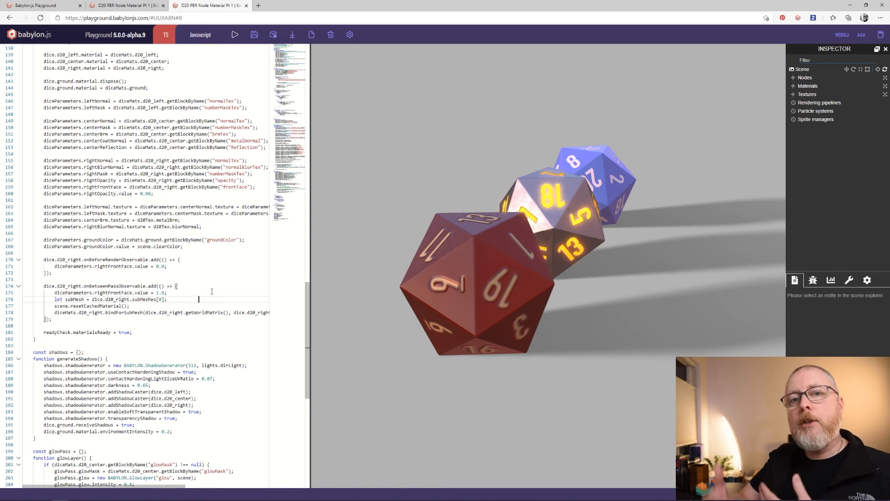
click(234, 35)
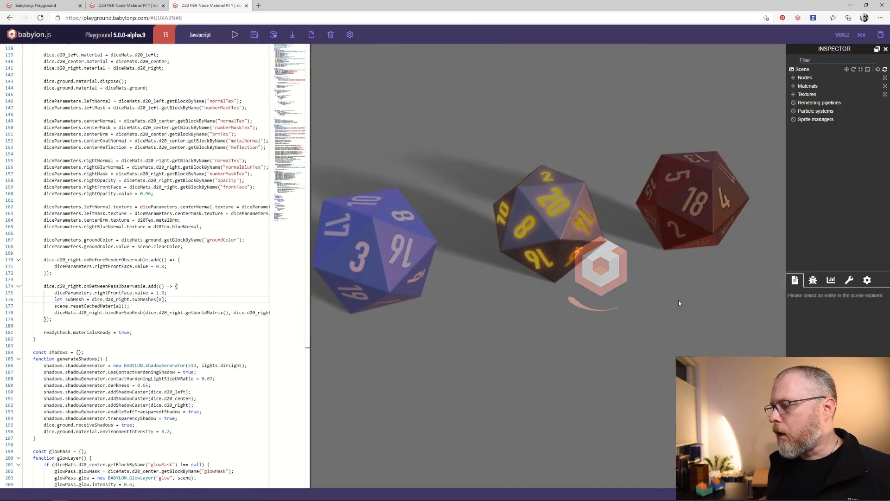
drag(679, 302, 537, 319)
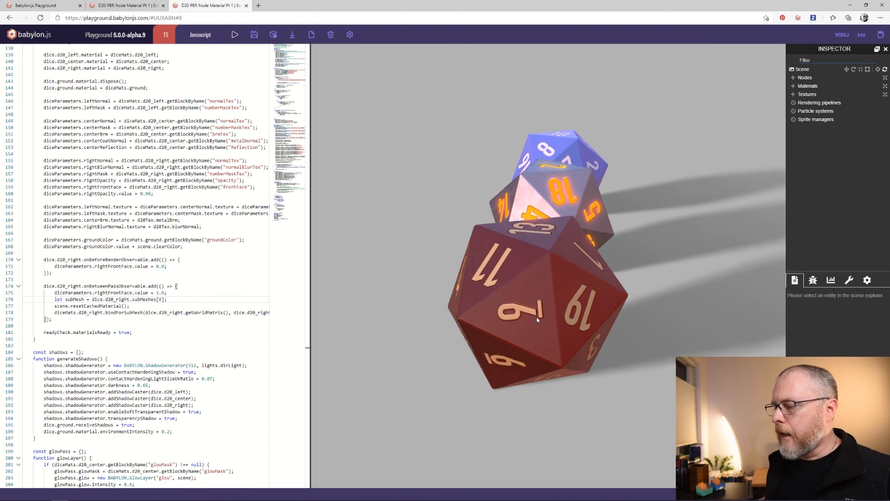
scroll(536, 319, up, 5)
drag(605, 322, 579, 310)
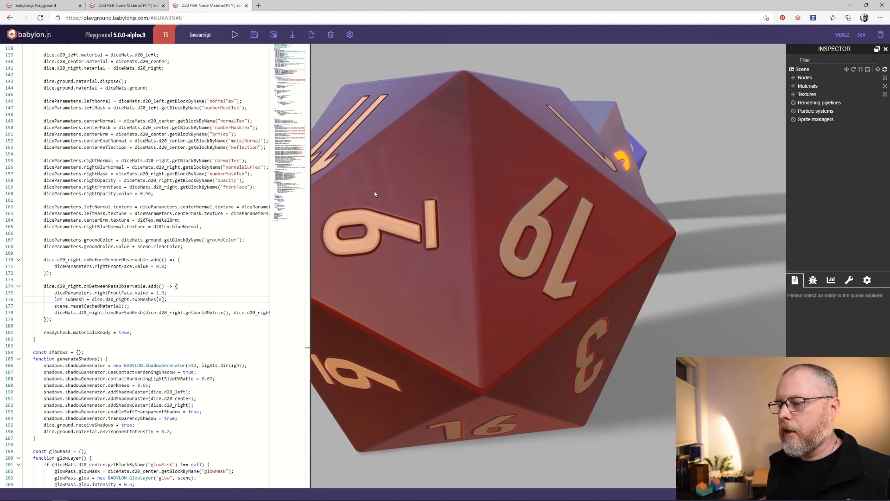
drag(376, 192, 446, 210)
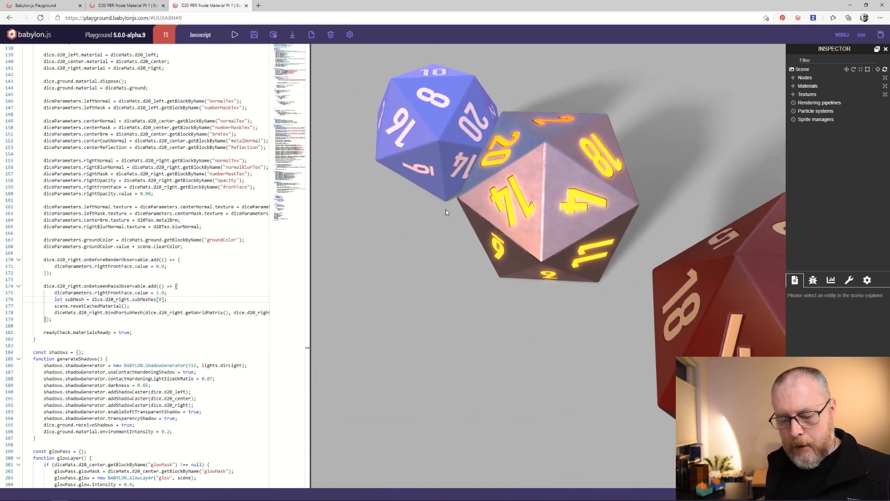